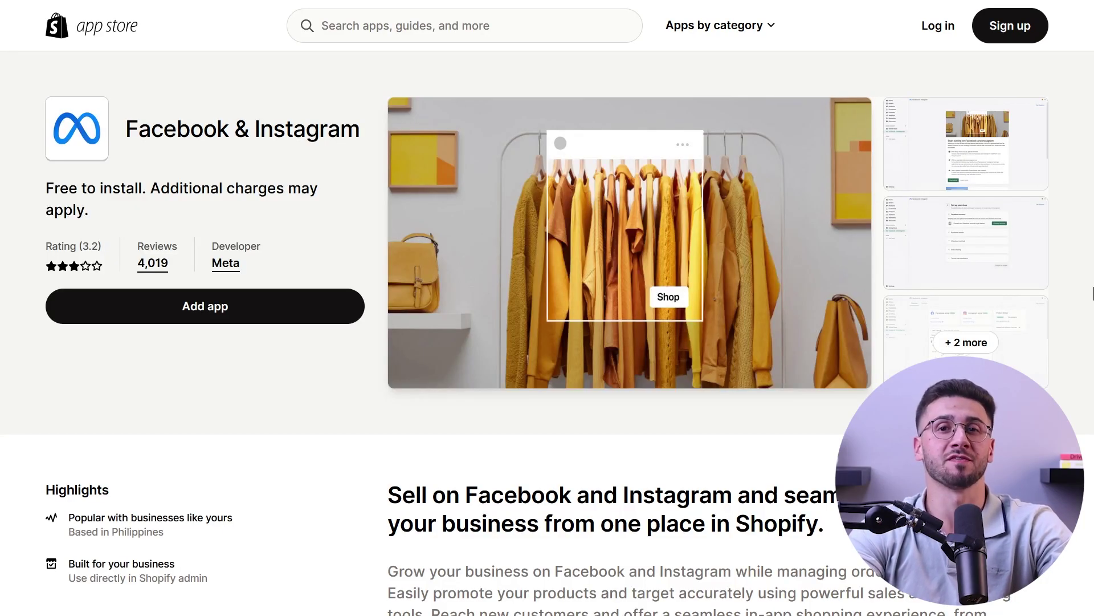
Enlarge the main app screenshot on the Facebook and Instagram sales channel page.
{"action": "left_click", "coordinate": [758, 258]}
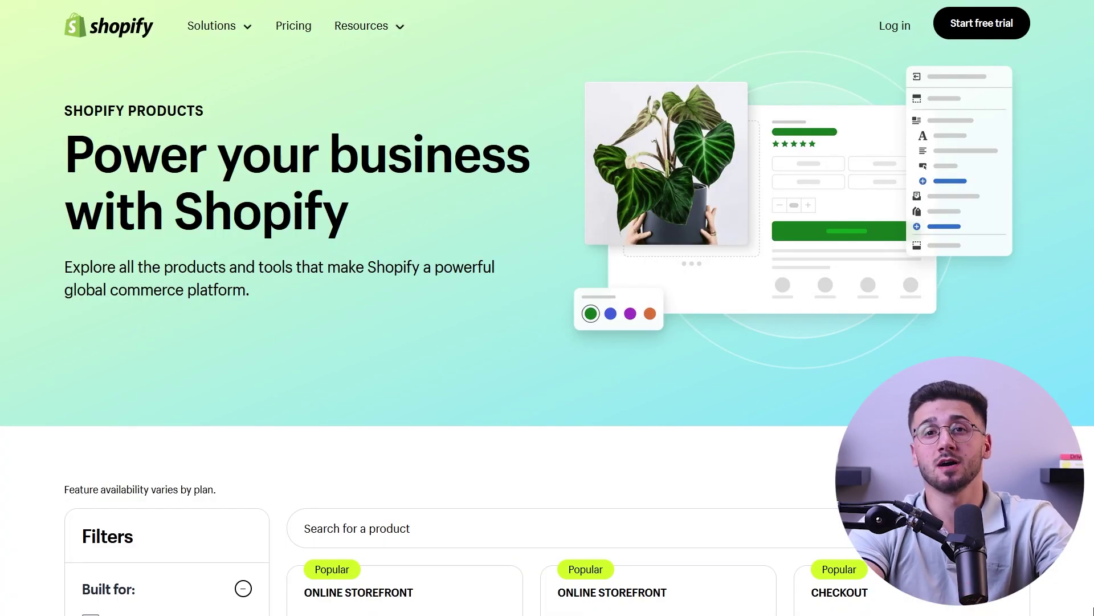
{"action": "scroll", "coordinate": [548, 342], "scroll_direction": "down", "scroll_amount": 1}
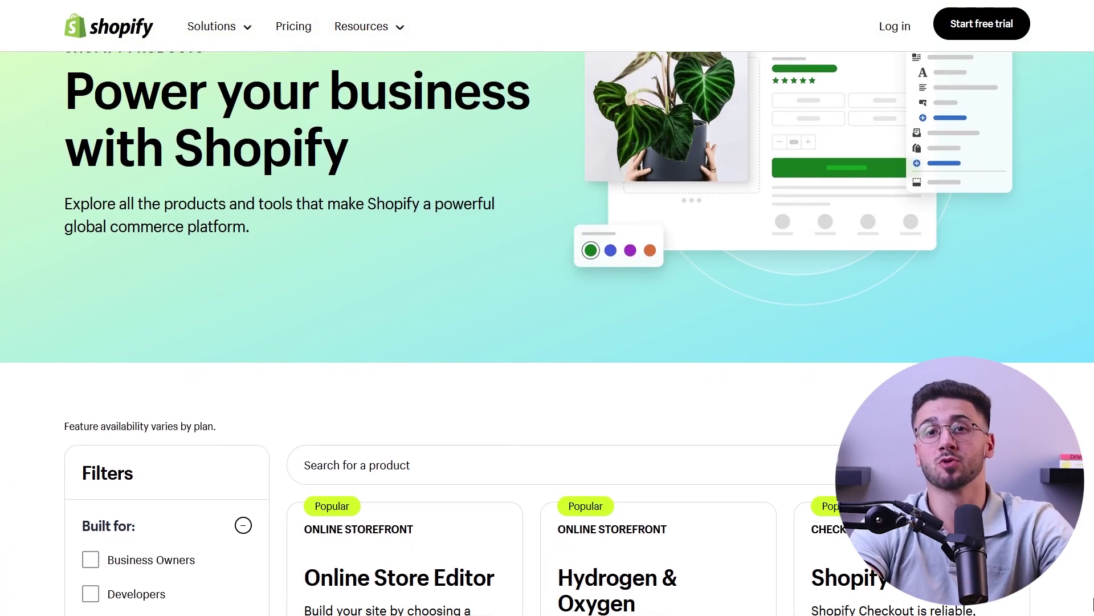
{"action": "scroll", "coordinate": [547, 343], "scroll_direction": "down", "scroll_amount": 1}
{"action": "scroll", "coordinate": [547, 342], "scroll_direction": "down", "scroll_amount": 1}
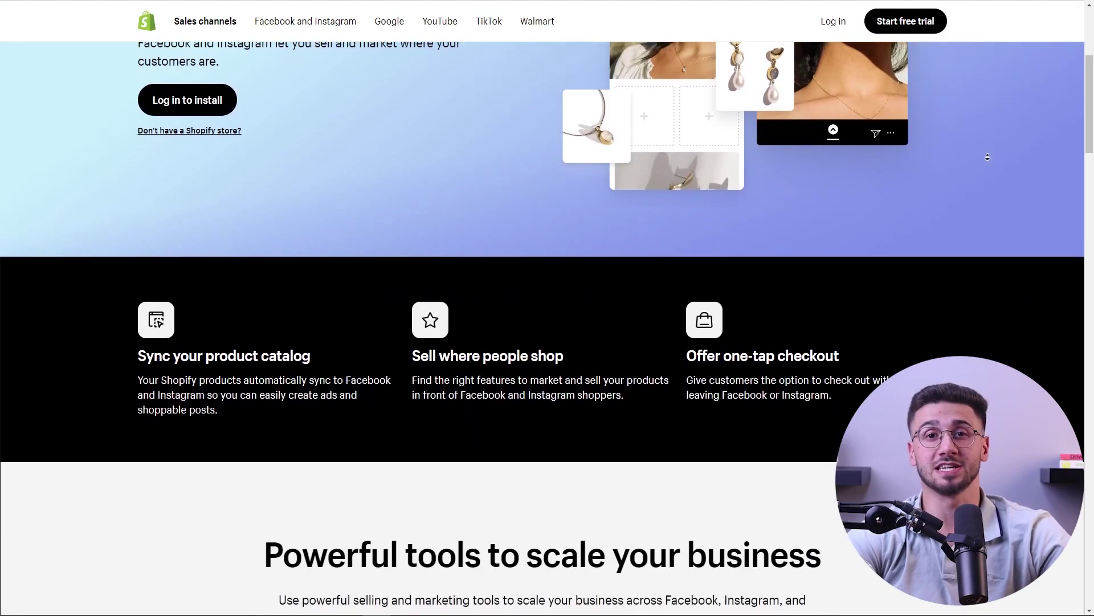
{"action": "scroll", "coordinate": [988, 157], "scroll_direction": "down", "scroll_amount": 2}
{"action": "scroll", "coordinate": [988, 156], "scroll_direction": "down", "scroll_amount": 2}
{"action": "scroll", "coordinate": [988, 157], "scroll_direction": "down", "scroll_amount": 2}
{"action": "scroll", "coordinate": [988, 156], "scroll_direction": "down", "scroll_amount": 2}
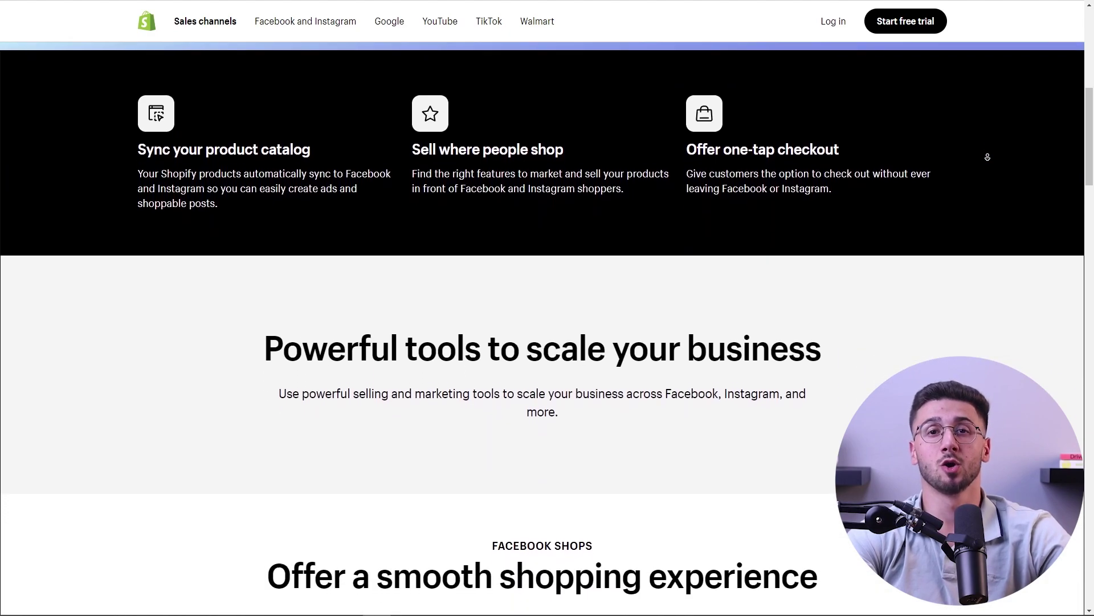
{"action": "scroll", "coordinate": [988, 157], "scroll_direction": "down", "scroll_amount": 2}
{"action": "scroll", "coordinate": [988, 156], "scroll_direction": "down", "scroll_amount": 2}
{"action": "scroll", "coordinate": [987, 157], "scroll_direction": "down", "scroll_amount": 2}
{"action": "scroll", "coordinate": [988, 157], "scroll_direction": "down", "scroll_amount": 2}
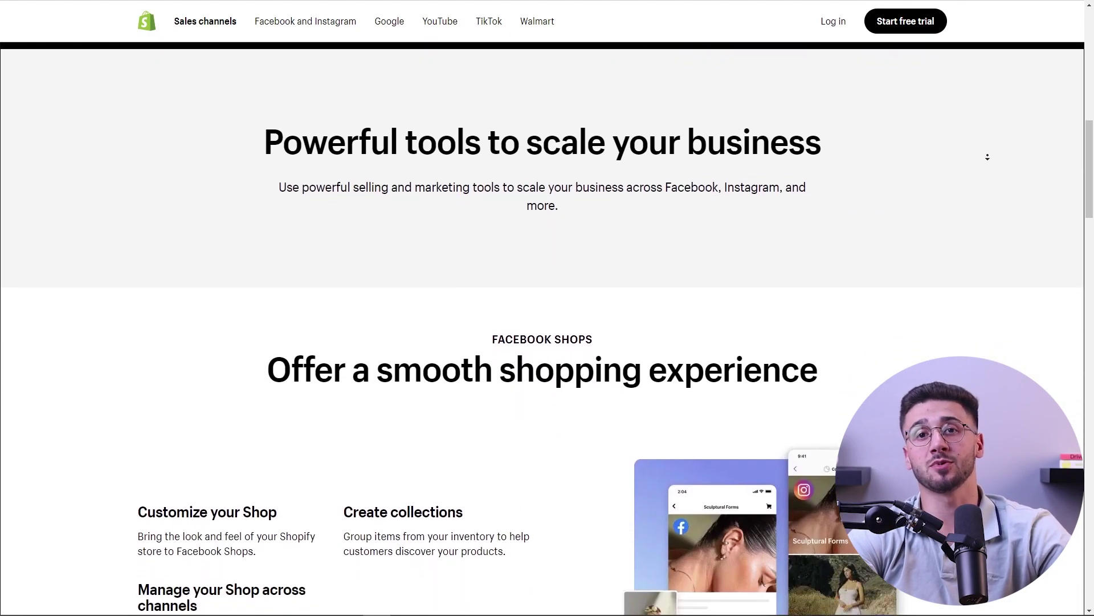
{"action": "scroll", "coordinate": [988, 157], "scroll_direction": "down", "scroll_amount": 2}
{"action": "scroll", "coordinate": [987, 156], "scroll_direction": "down", "scroll_amount": 2}
{"action": "scroll", "coordinate": [987, 156], "scroll_direction": "down", "scroll_amount": 2}
{"action": "scroll", "coordinate": [988, 157], "scroll_direction": "down", "scroll_amount": 2}
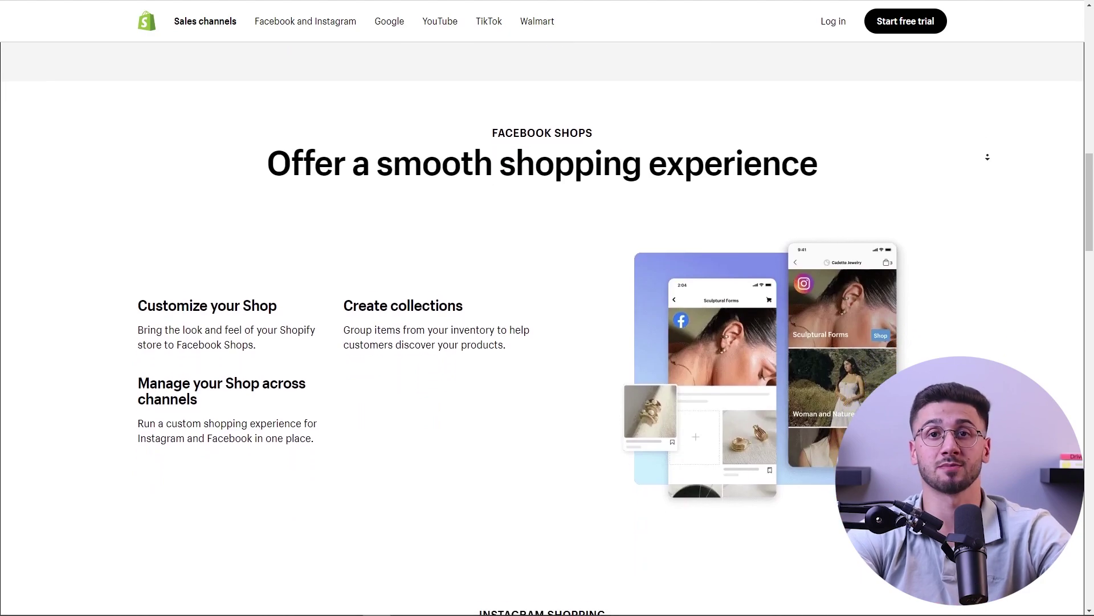
{"action": "scroll", "coordinate": [988, 157], "scroll_direction": "down", "scroll_amount": 2}
{"action": "scroll", "coordinate": [988, 156], "scroll_direction": "down", "scroll_amount": 2}
{"action": "scroll", "coordinate": [987, 157], "scroll_direction": "down", "scroll_amount": 2}
{"action": "scroll", "coordinate": [987, 156], "scroll_direction": "down", "scroll_amount": 2}
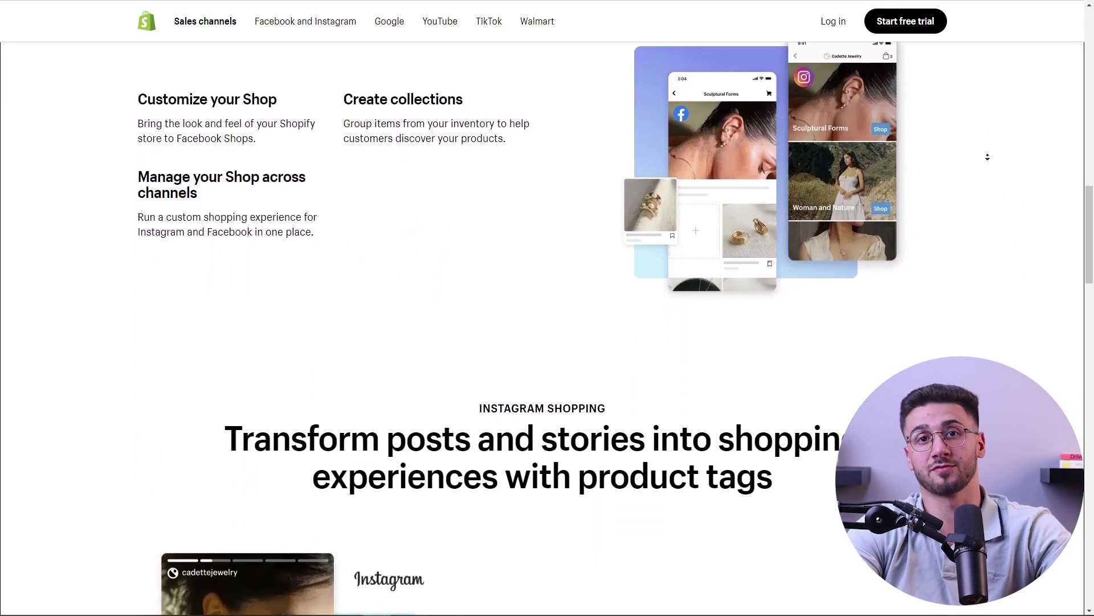
{"action": "scroll", "coordinate": [988, 156], "scroll_direction": "down", "scroll_amount": 2}
{"action": "scroll", "coordinate": [988, 157], "scroll_direction": "down", "scroll_amount": 2}
{"action": "scroll", "coordinate": [987, 157], "scroll_direction": "down", "scroll_amount": 2}
{"action": "scroll", "coordinate": [988, 156], "scroll_direction": "down", "scroll_amount": 2}
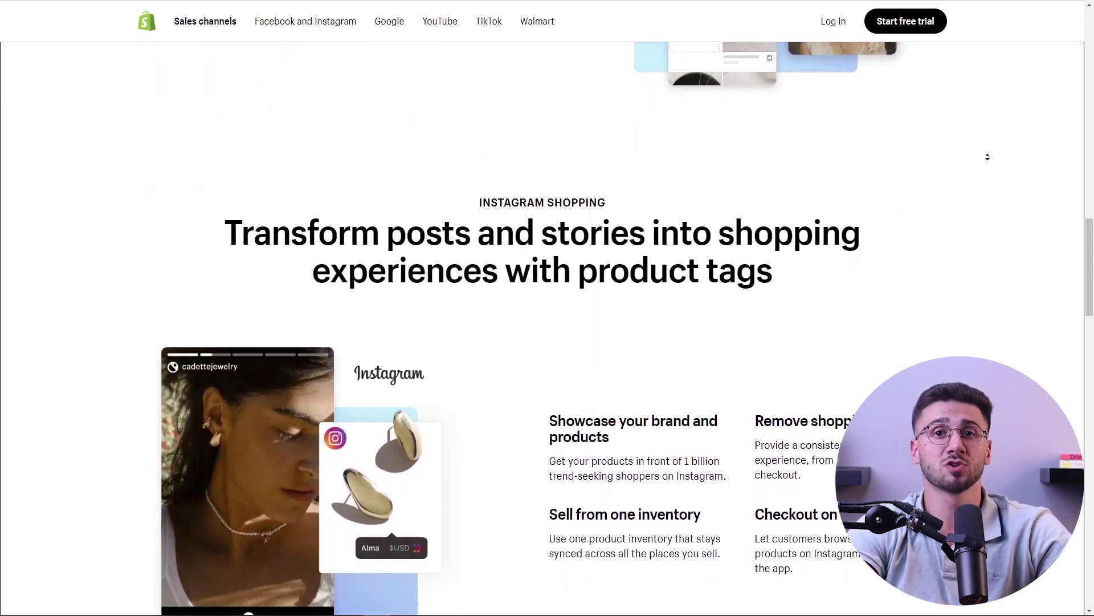
{"action": "scroll", "coordinate": [988, 157], "scroll_direction": "down", "scroll_amount": 2}
{"action": "scroll", "coordinate": [988, 156], "scroll_direction": "down", "scroll_amount": 2}
{"action": "scroll", "coordinate": [987, 157], "scroll_direction": "down", "scroll_amount": 2}
{"action": "scroll", "coordinate": [988, 157], "scroll_direction": "down", "scroll_amount": 2}
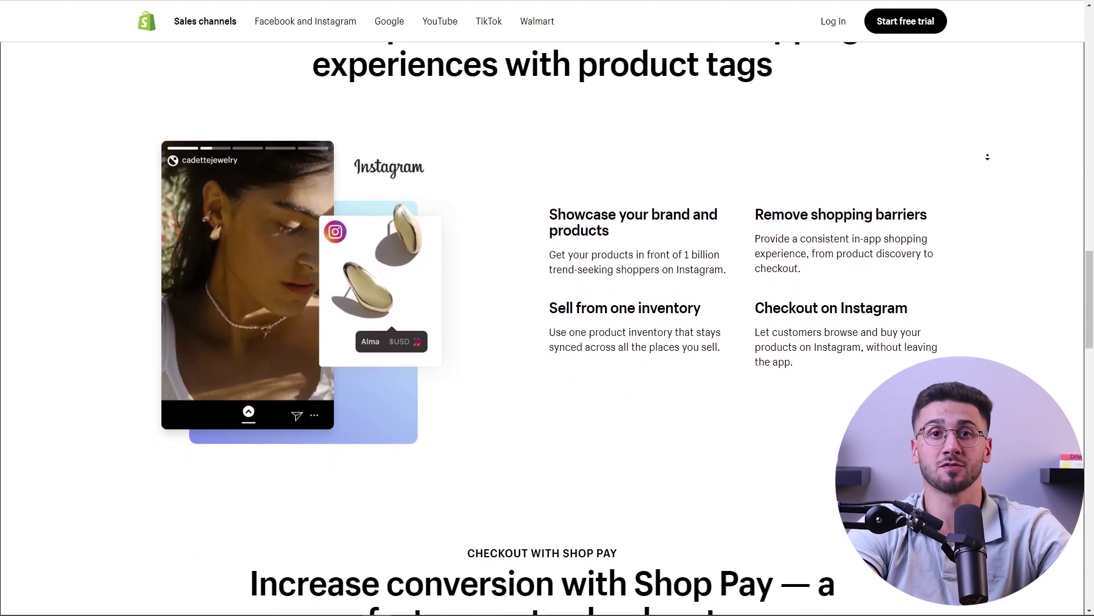
{"action": "scroll", "coordinate": [987, 157], "scroll_direction": "down", "scroll_amount": 2}
{"action": "scroll", "coordinate": [987, 157], "scroll_direction": "down", "scroll_amount": 2}
{"action": "scroll", "coordinate": [988, 156], "scroll_direction": "down", "scroll_amount": 2}
{"action": "scroll", "coordinate": [988, 157], "scroll_direction": "down", "scroll_amount": 2}
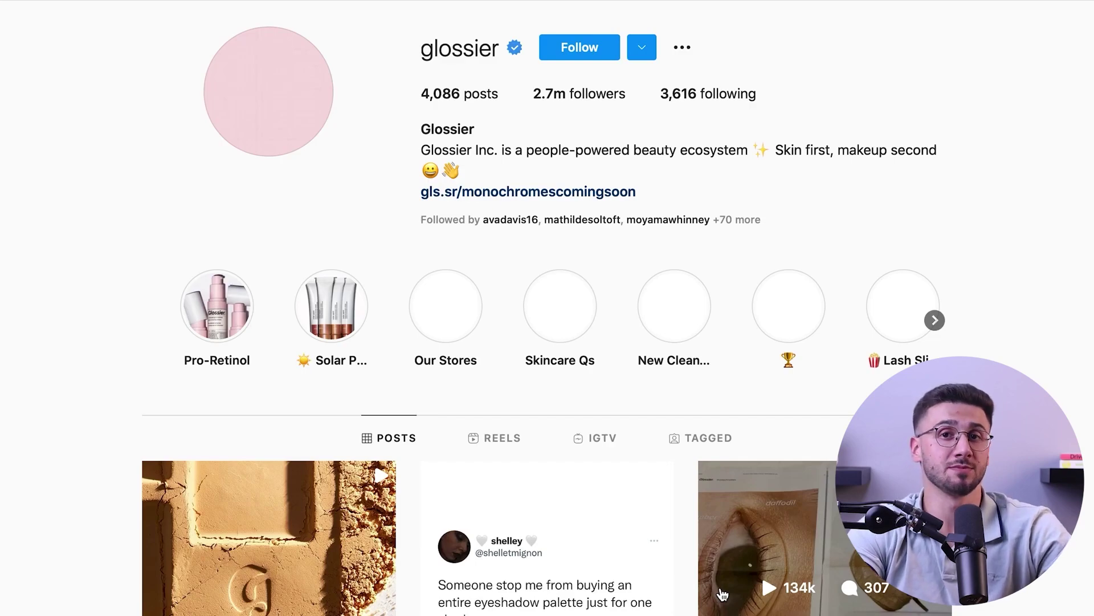
{"action": "scroll", "coordinate": [722, 594], "scroll_direction": "down", "scroll_amount": 2}
{"action": "scroll", "coordinate": [723, 593], "scroll_direction": "down", "scroll_amount": 2}
{"action": "scroll", "coordinate": [723, 594], "scroll_direction": "down", "scroll_amount": 2}
{"action": "scroll", "coordinate": [723, 594], "scroll_direction": "down", "scroll_amount": 2}
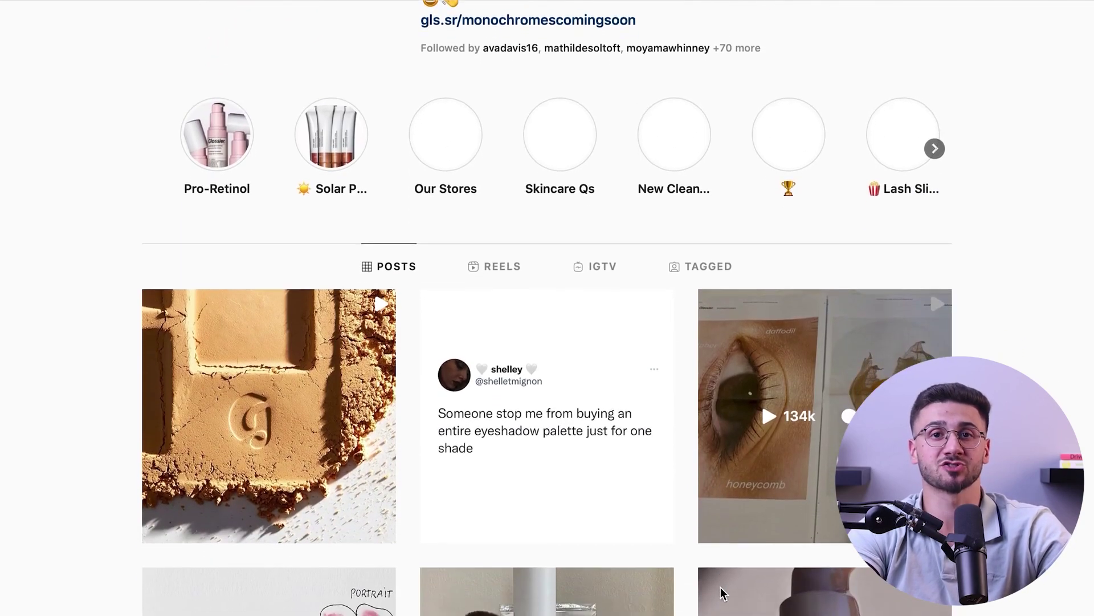
{"action": "scroll", "coordinate": [721, 587], "scroll_direction": "down", "scroll_amount": 2}
{"action": "scroll", "coordinate": [721, 587], "scroll_direction": "down", "scroll_amount": 3}
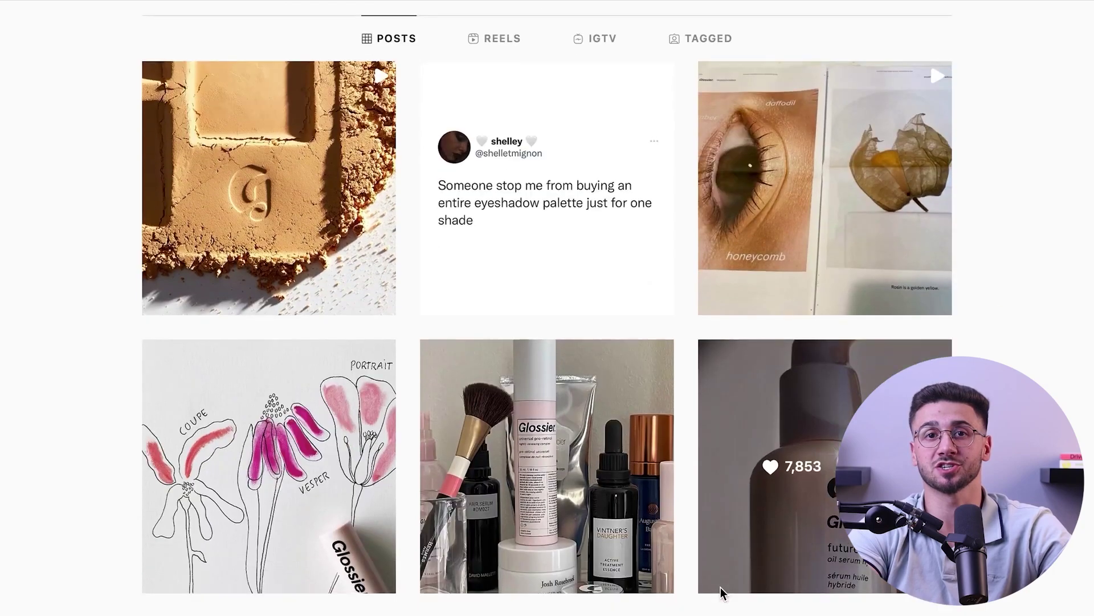
{"action": "scroll", "coordinate": [721, 587], "scroll_direction": "down", "scroll_amount": 1}
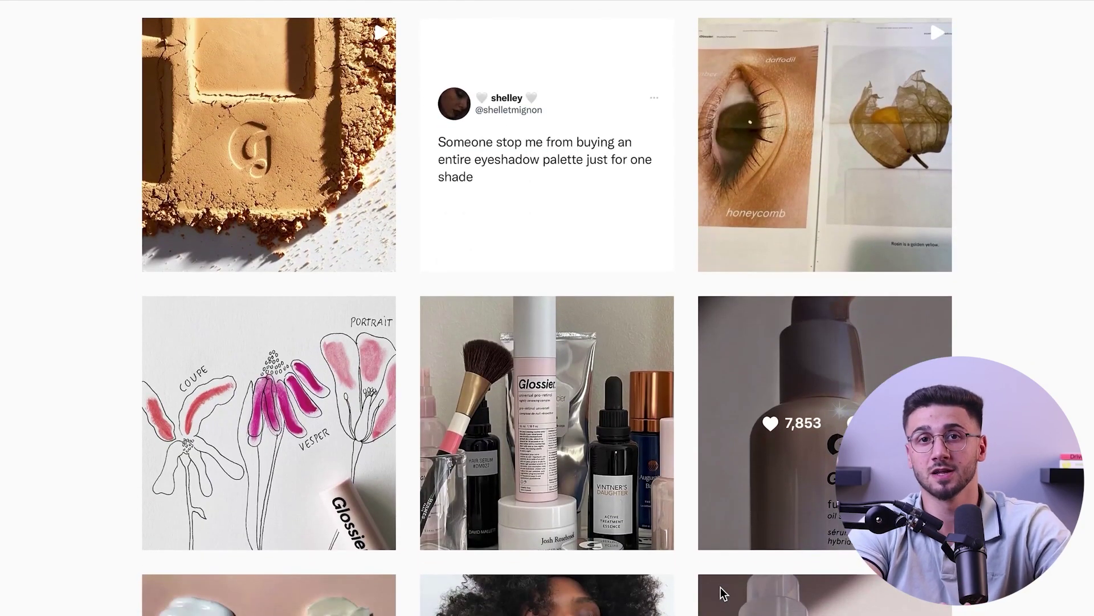
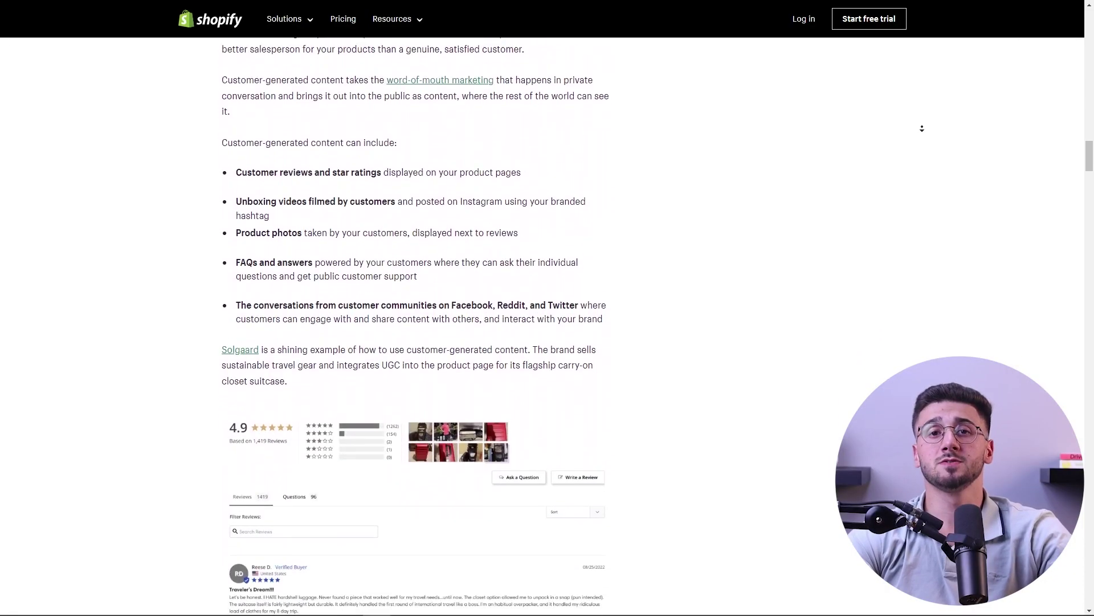
{"action": "scroll", "coordinate": [922, 128], "scroll_direction": "down", "scroll_amount": 3}
{"action": "scroll", "coordinate": [922, 128], "scroll_direction": "down", "scroll_amount": 2}
{"action": "scroll", "coordinate": [922, 128], "scroll_direction": "down", "scroll_amount": 2}
{"action": "scroll", "coordinate": [922, 129], "scroll_direction": "down", "scroll_amount": 2}
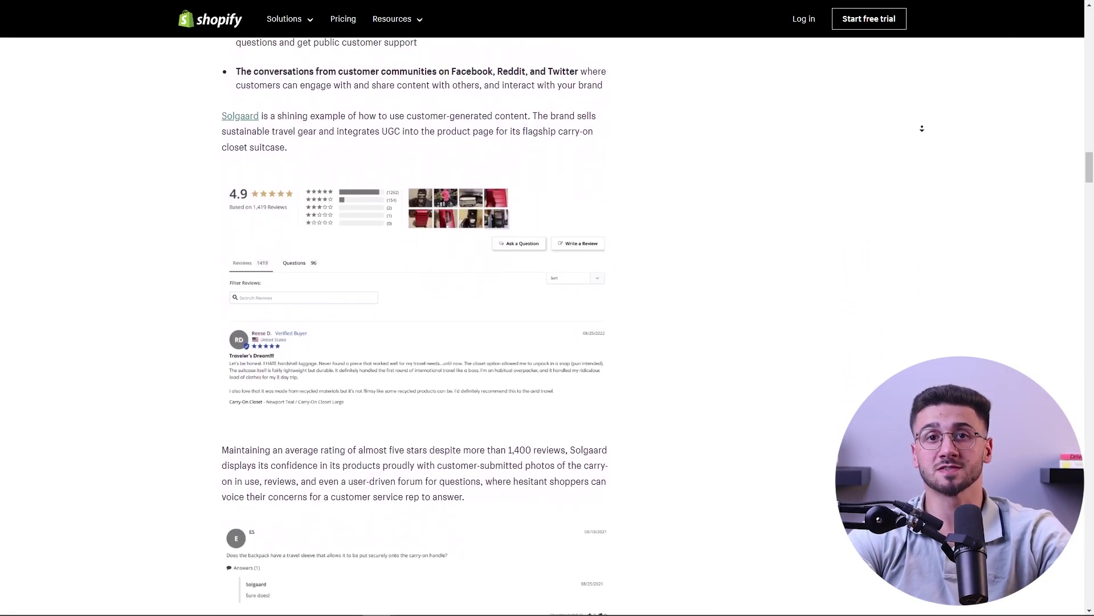
{"action": "scroll", "coordinate": [921, 129], "scroll_direction": "down", "scroll_amount": 2}
{"action": "scroll", "coordinate": [921, 129], "scroll_direction": "down", "scroll_amount": 2}
{"action": "scroll", "coordinate": [921, 129], "scroll_direction": "down", "scroll_amount": 2}
{"action": "scroll", "coordinate": [921, 128], "scroll_direction": "down", "scroll_amount": 2}
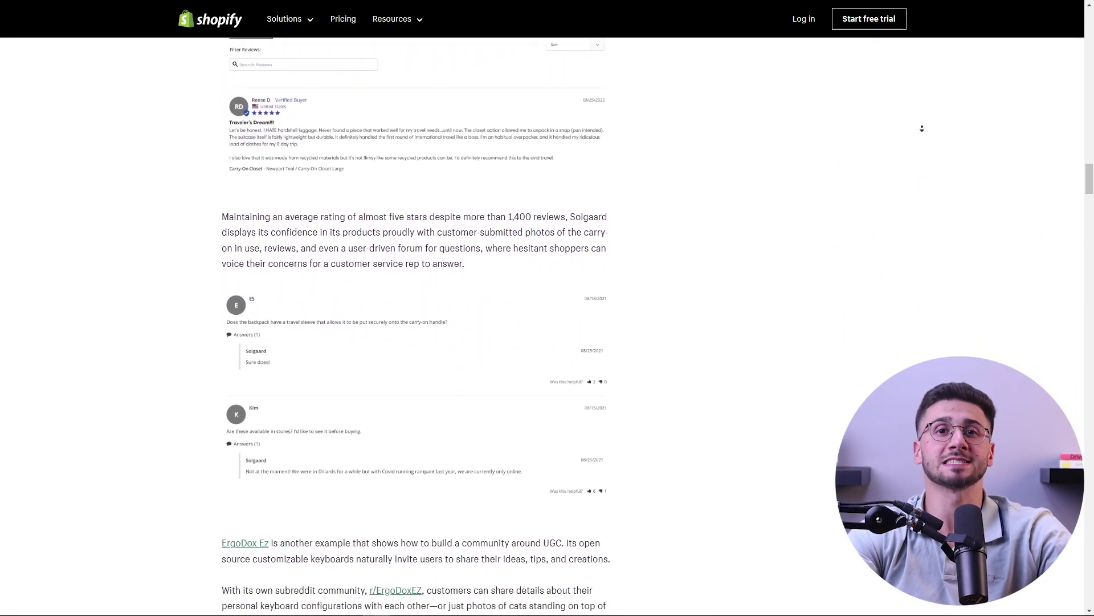
{"action": "scroll", "coordinate": [922, 128], "scroll_direction": "down", "scroll_amount": 2}
{"action": "scroll", "coordinate": [922, 129], "scroll_direction": "down", "scroll_amount": 2}
{"action": "scroll", "coordinate": [922, 128], "scroll_direction": "down", "scroll_amount": 2}
{"action": "scroll", "coordinate": [922, 128], "scroll_direction": "down", "scroll_amount": 2}
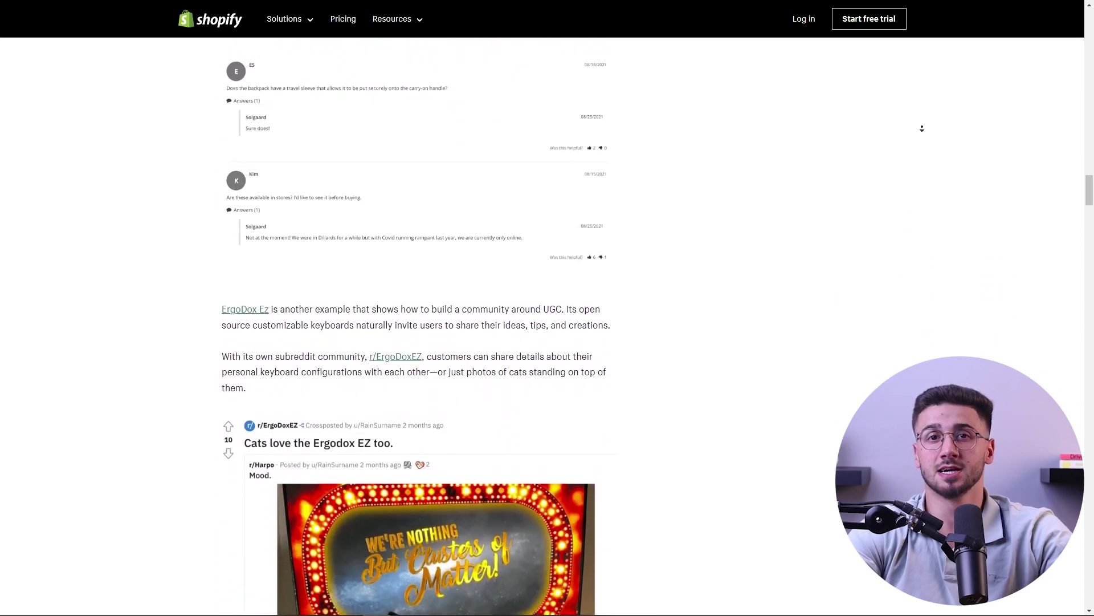
{"action": "scroll", "coordinate": [923, 129], "scroll_direction": "down", "scroll_amount": 2}
{"action": "scroll", "coordinate": [922, 129], "scroll_direction": "down", "scroll_amount": 2}
{"action": "scroll", "coordinate": [922, 128], "scroll_direction": "down", "scroll_amount": 2}
{"action": "scroll", "coordinate": [921, 129], "scroll_direction": "down", "scroll_amount": 2}
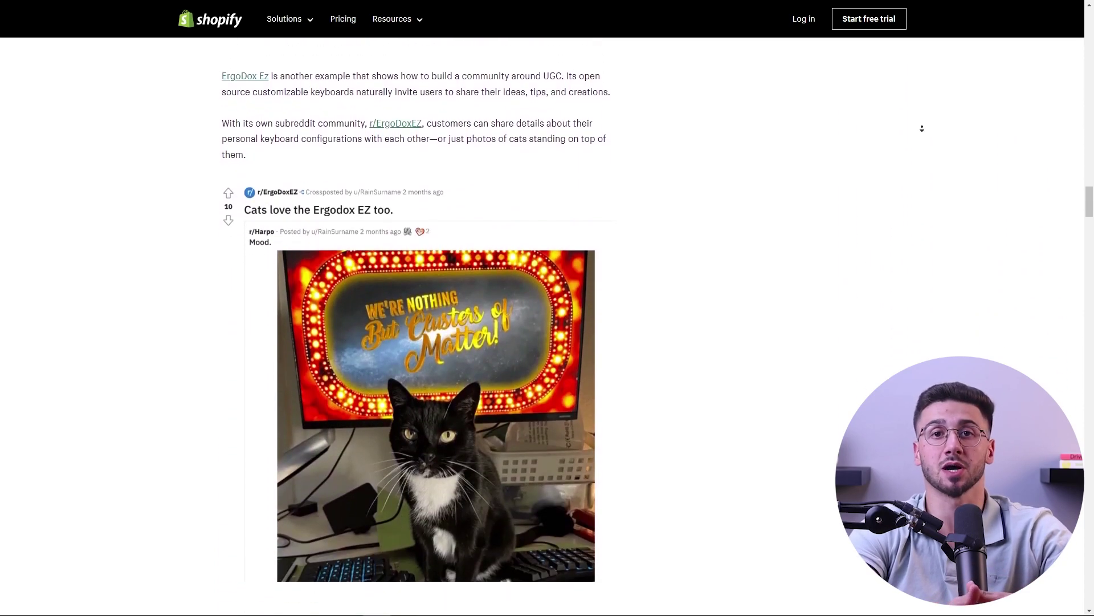
{"action": "scroll", "coordinate": [922, 128], "scroll_direction": "down", "scroll_amount": 2}
{"action": "scroll", "coordinate": [922, 128], "scroll_direction": "down", "scroll_amount": 1}
{"action": "scroll", "coordinate": [921, 129], "scroll_direction": "down", "scroll_amount": 1}
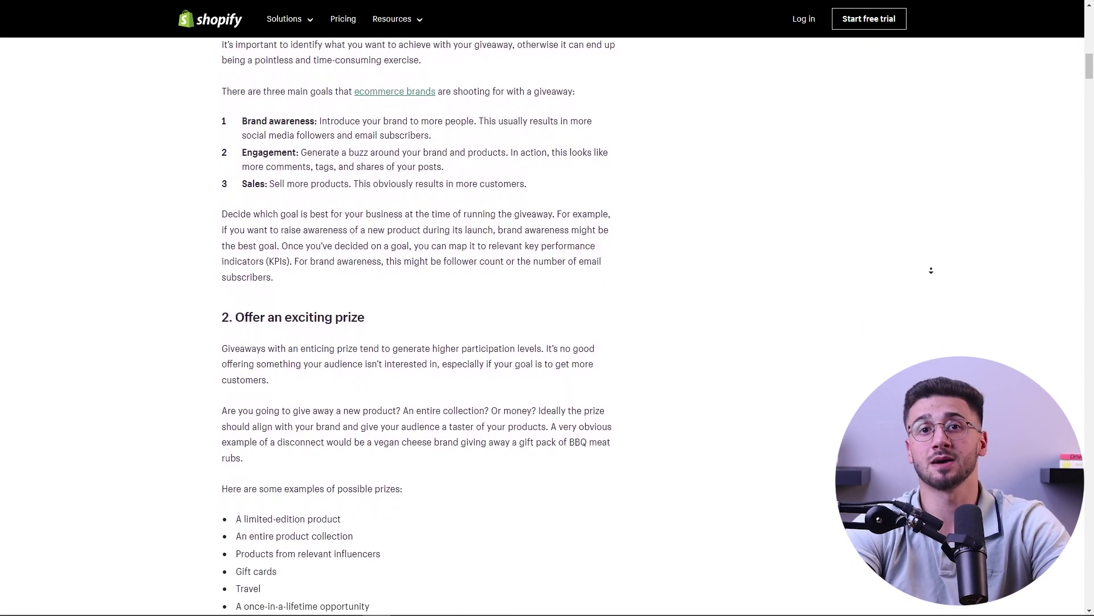
{"action": "scroll", "coordinate": [931, 270], "scroll_direction": "down", "scroll_amount": 2}
{"action": "scroll", "coordinate": [930, 270], "scroll_direction": "down", "scroll_amount": 2}
{"action": "scroll", "coordinate": [932, 271], "scroll_direction": "down", "scroll_amount": 2}
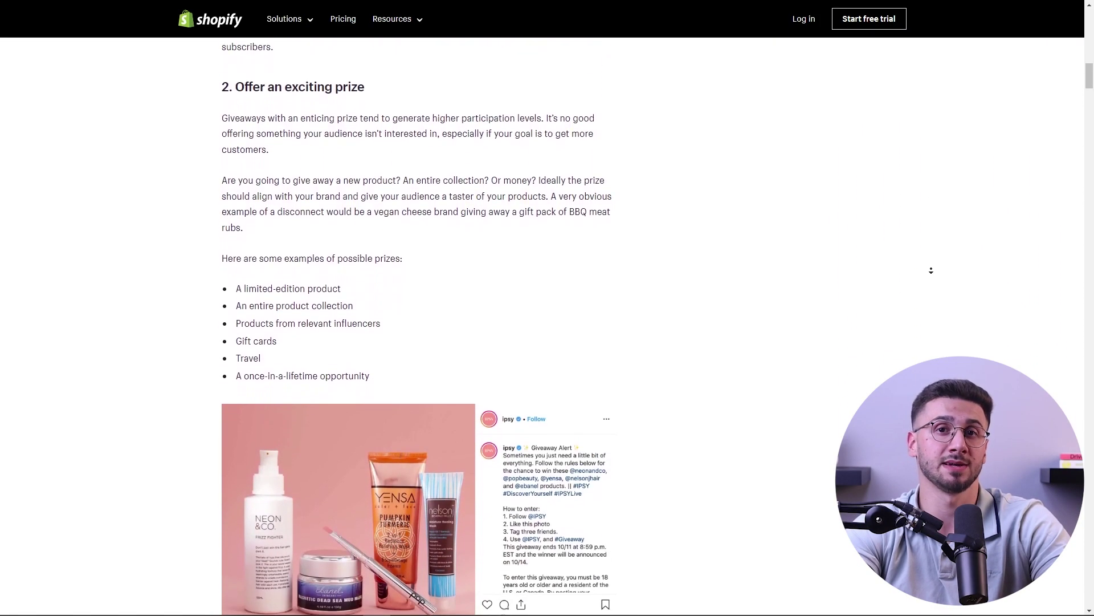
{"action": "scroll", "coordinate": [931, 270], "scroll_direction": "down", "scroll_amount": 2}
{"action": "scroll", "coordinate": [931, 270], "scroll_direction": "down", "scroll_amount": 2}
{"action": "scroll", "coordinate": [930, 270], "scroll_direction": "down", "scroll_amount": 2}
{"action": "scroll", "coordinate": [931, 270], "scroll_direction": "down", "scroll_amount": 2}
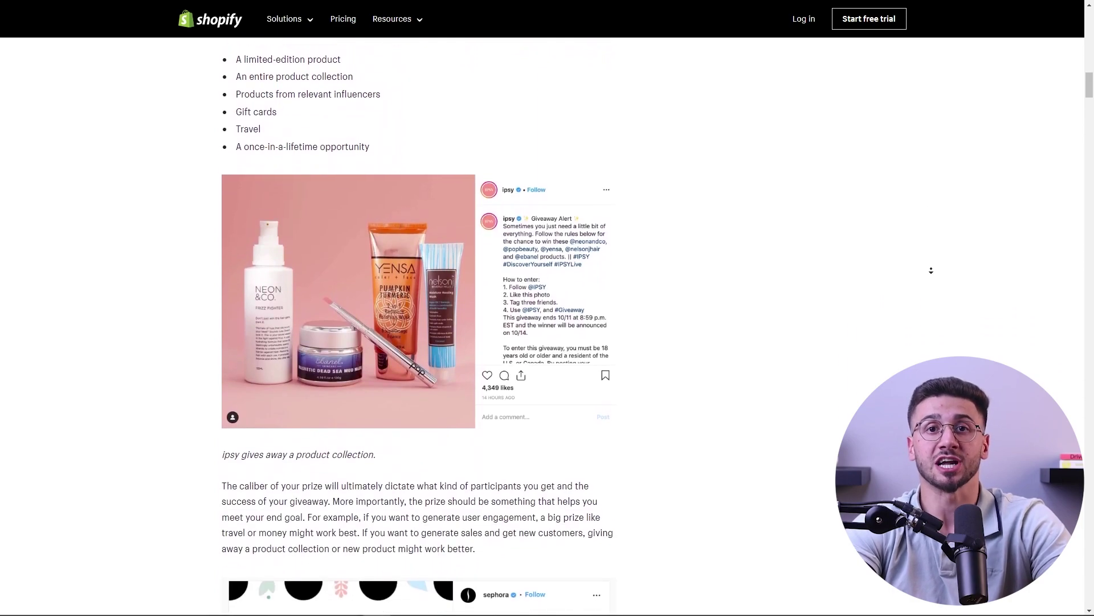
{"action": "scroll", "coordinate": [932, 271], "scroll_direction": "down", "scroll_amount": 2}
{"action": "scroll", "coordinate": [931, 271], "scroll_direction": "down", "scroll_amount": 1}
{"action": "scroll", "coordinate": [932, 270], "scroll_direction": "down", "scroll_amount": 1}
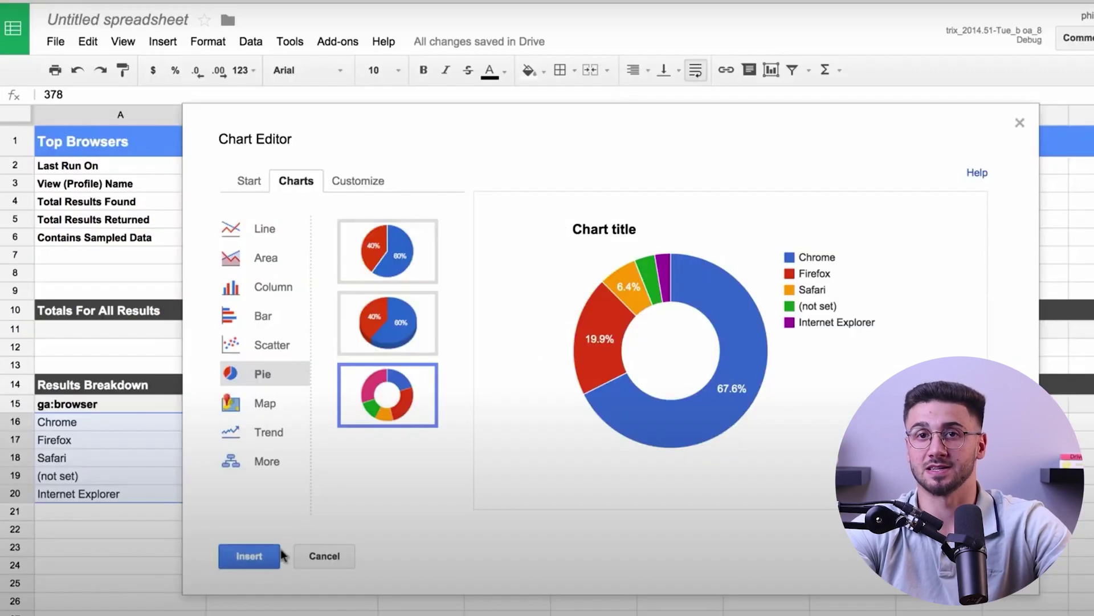
Insert the sessions-by-browser pie chart and move it up beside the browser data.
{"action": "left_click", "coordinate": [248, 559]}
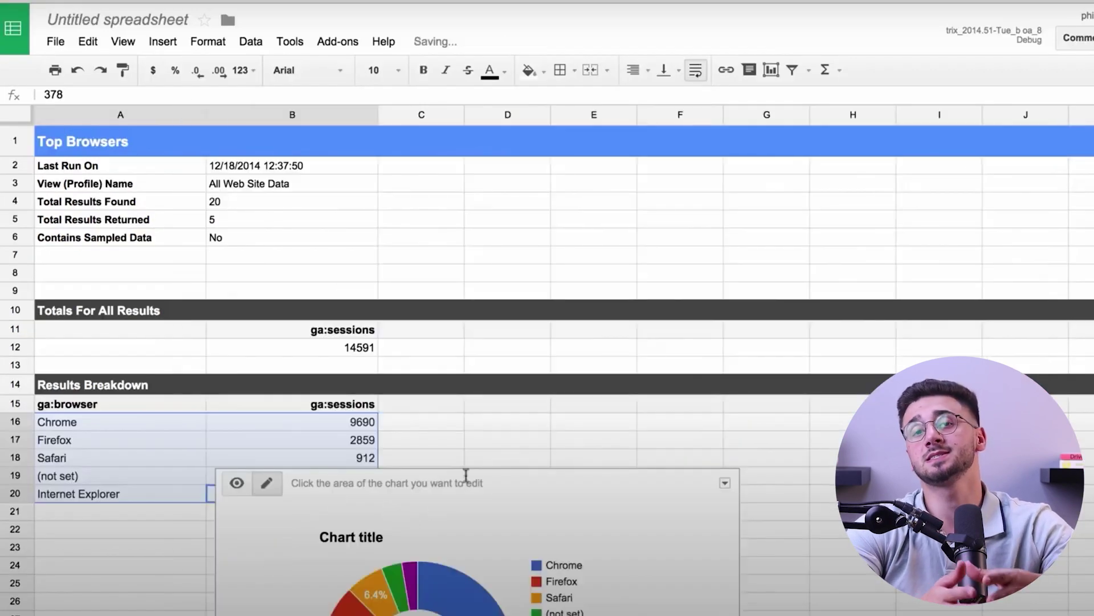
{"action": "left_click_drag", "start_coordinate": [465, 477], "coordinate": [674, 209]}
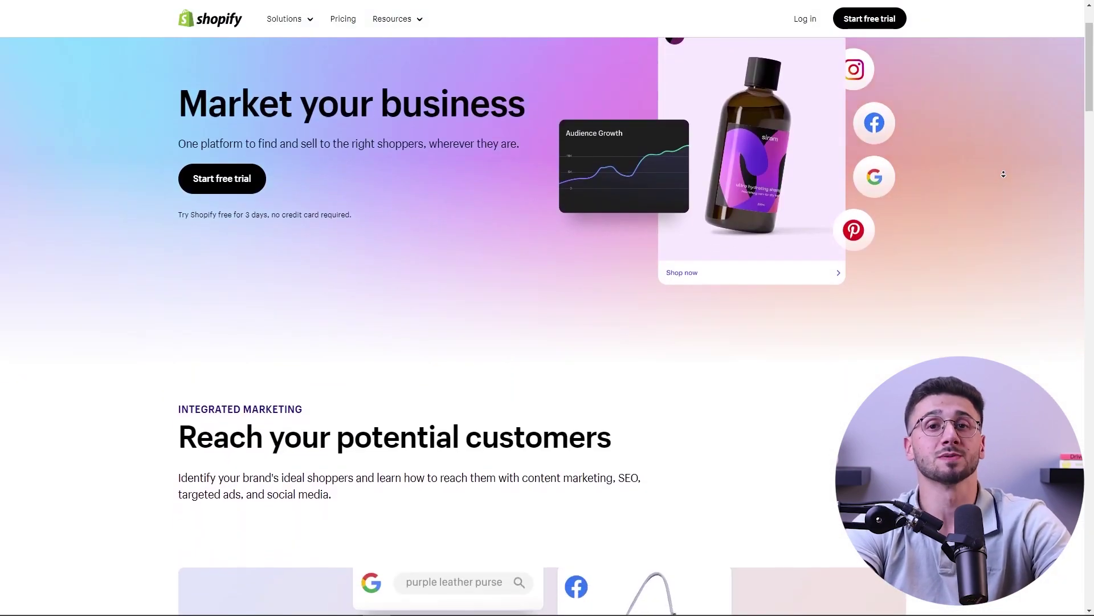
{"action": "scroll", "coordinate": [1004, 174], "scroll_direction": "down", "scroll_amount": 4}
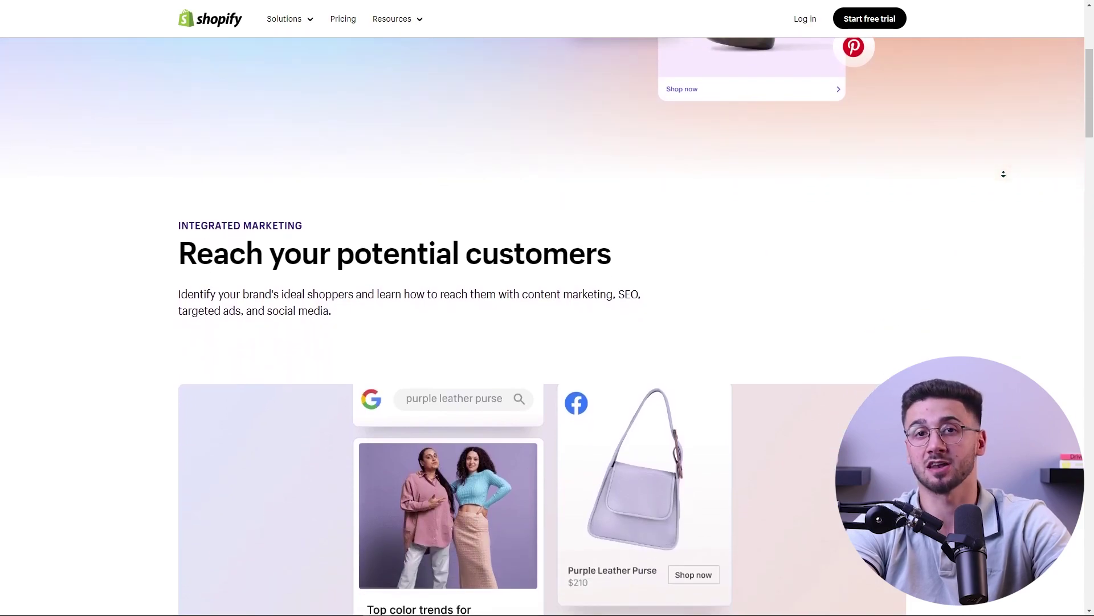
{"action": "scroll", "coordinate": [1003, 175], "scroll_direction": "down", "scroll_amount": 4}
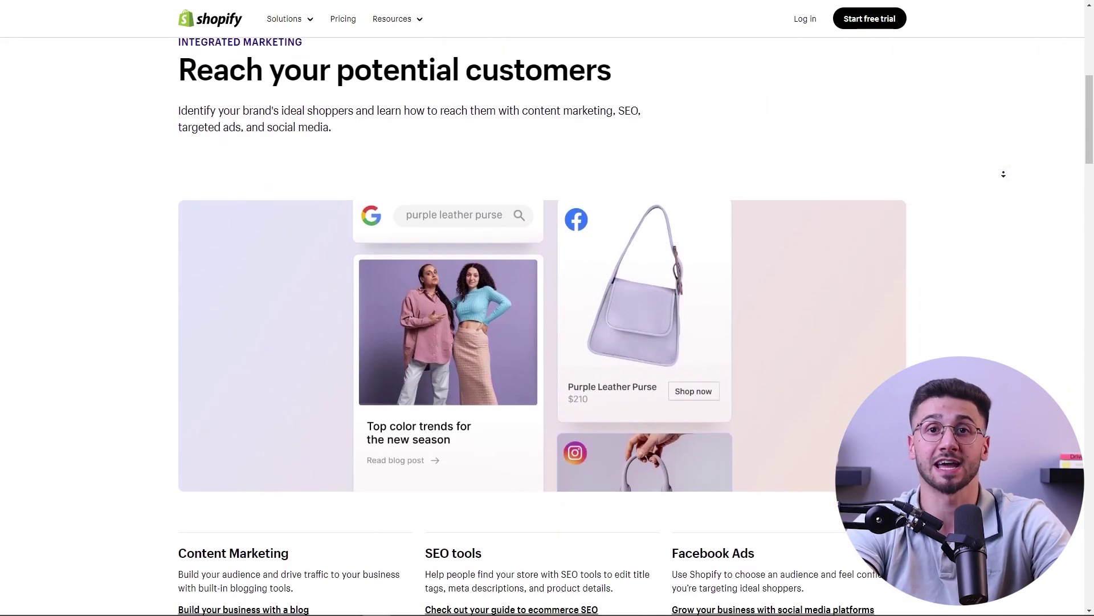
{"action": "scroll", "coordinate": [1003, 175], "scroll_direction": "down", "scroll_amount": 4}
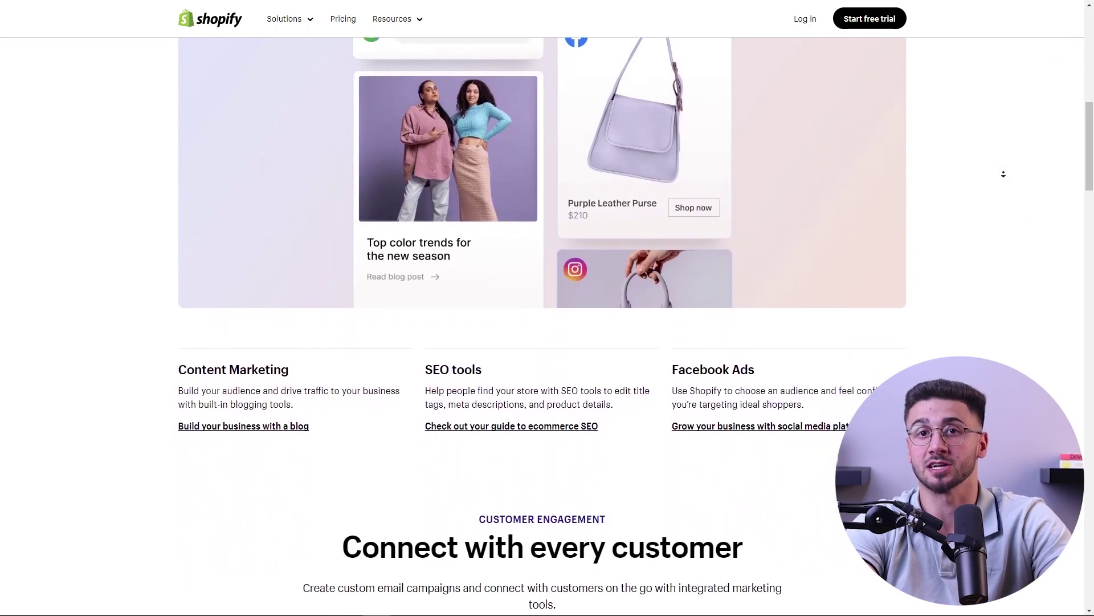
{"action": "scroll", "coordinate": [1004, 175], "scroll_direction": "down", "scroll_amount": 4}
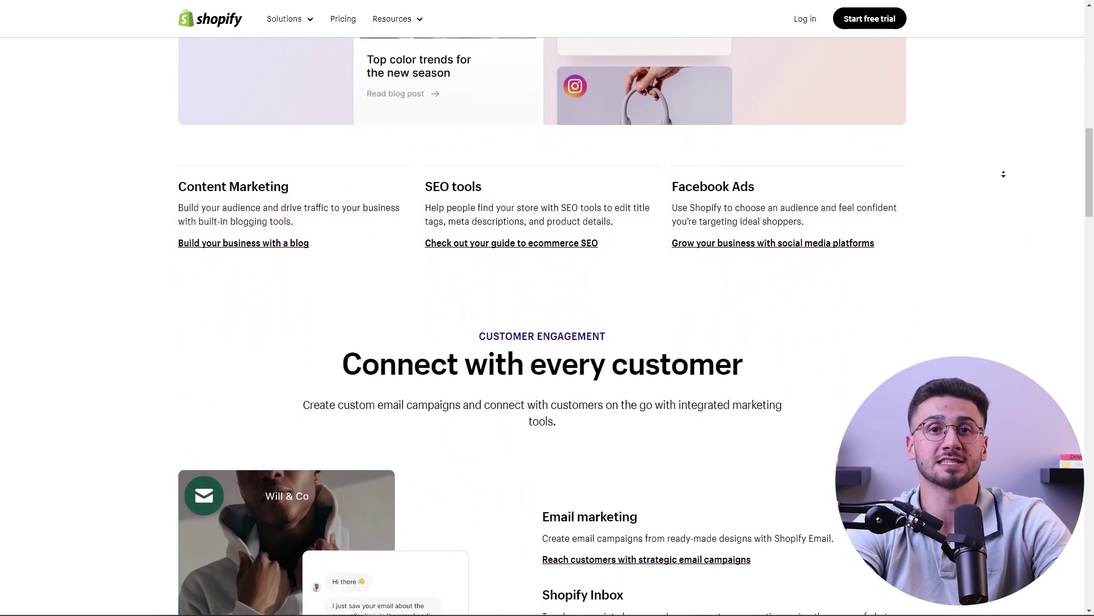
{"action": "scroll", "coordinate": [1004, 174], "scroll_direction": "down", "scroll_amount": 4}
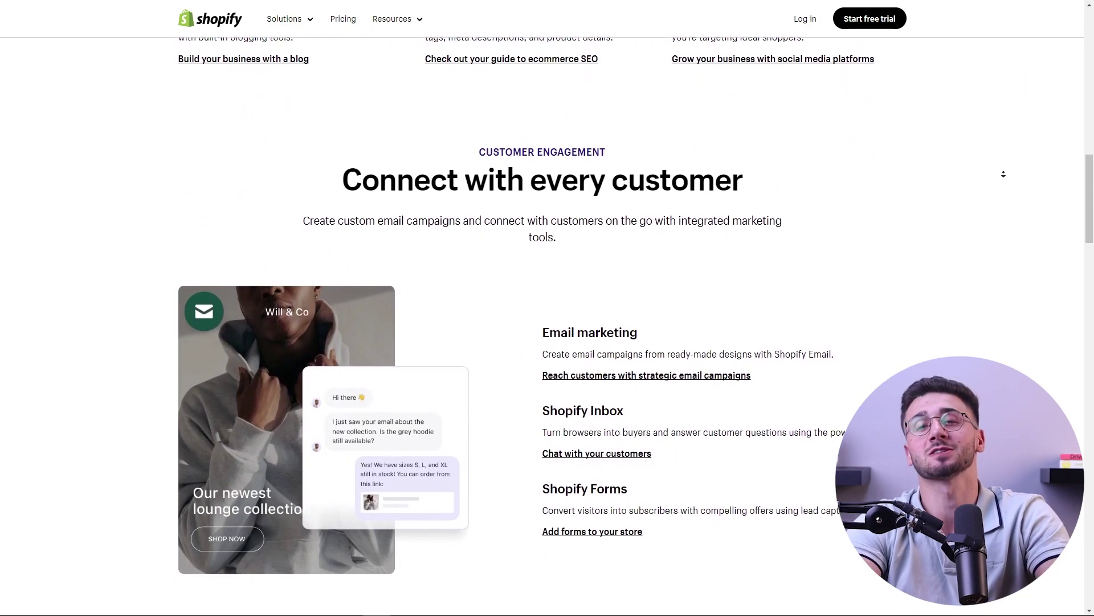
{"action": "scroll", "coordinate": [1004, 174], "scroll_direction": "down", "scroll_amount": 4}
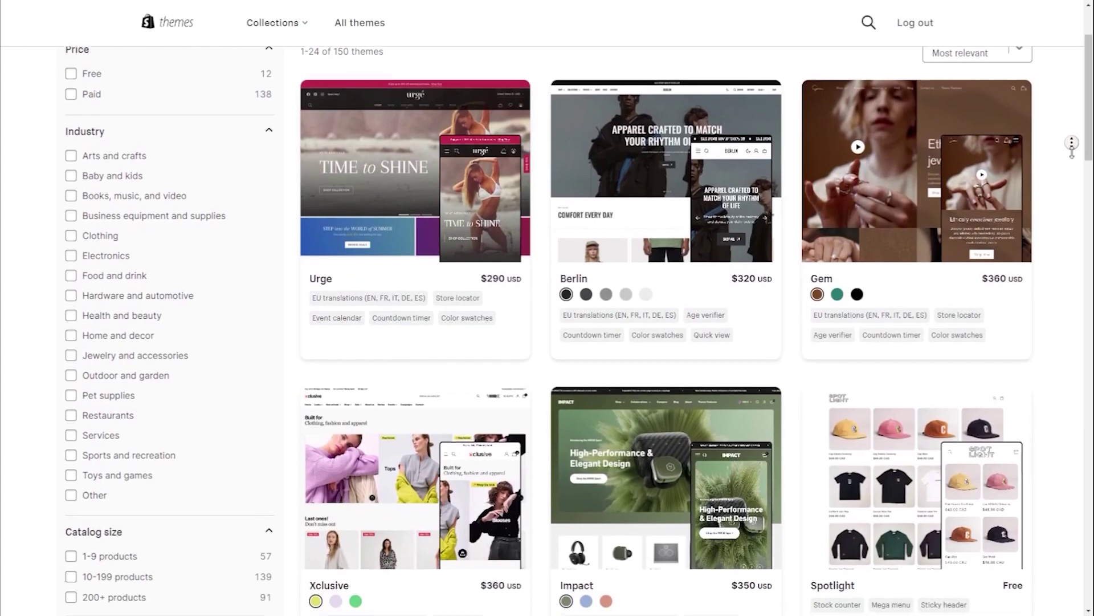
{"action": "scroll", "coordinate": [547, 343], "scroll_direction": "down", "scroll_amount": 2}
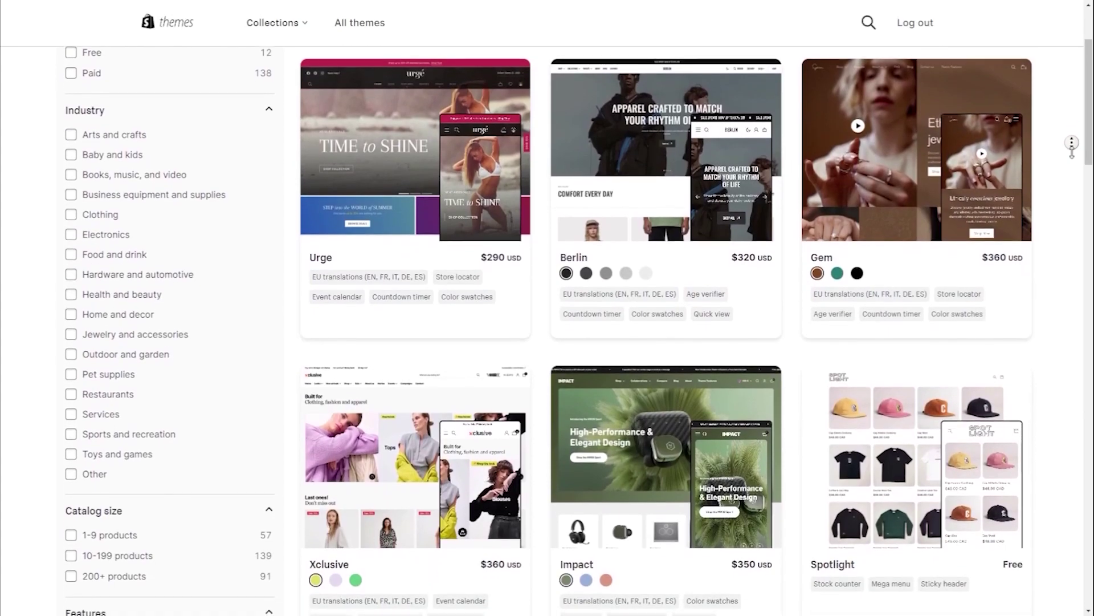
{"action": "scroll", "coordinate": [548, 342], "scroll_direction": "down", "scroll_amount": 2}
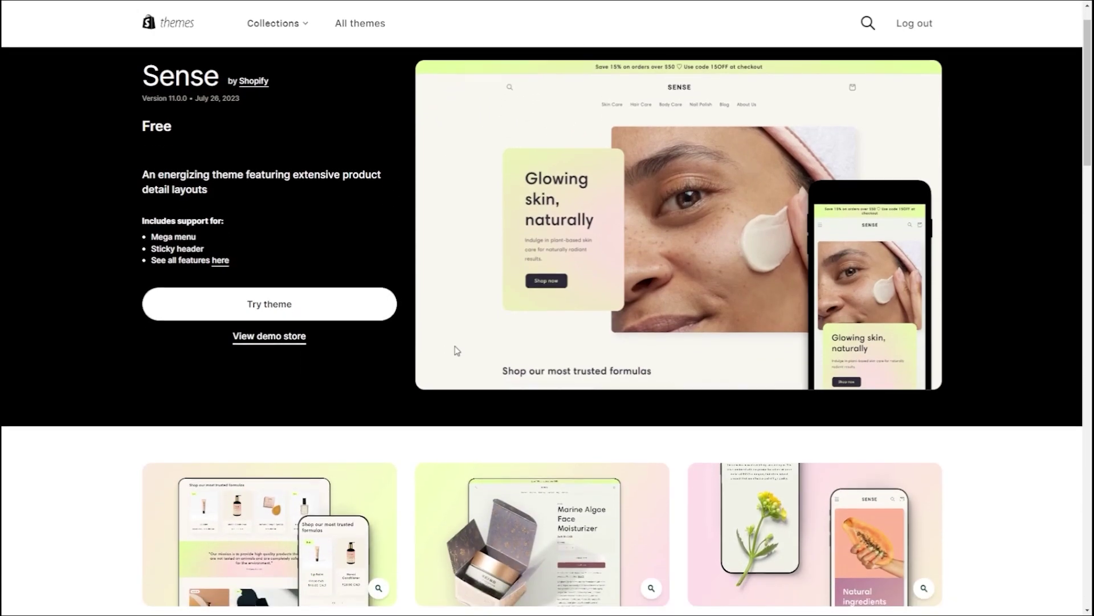
{"action": "scroll", "coordinate": [455, 350], "scroll_direction": "down", "scroll_amount": 3}
{"action": "scroll", "coordinate": [466, 367], "scroll_direction": "down", "scroll_amount": 3}
{"action": "scroll", "coordinate": [466, 366], "scroll_direction": "up", "scroll_amount": 3}
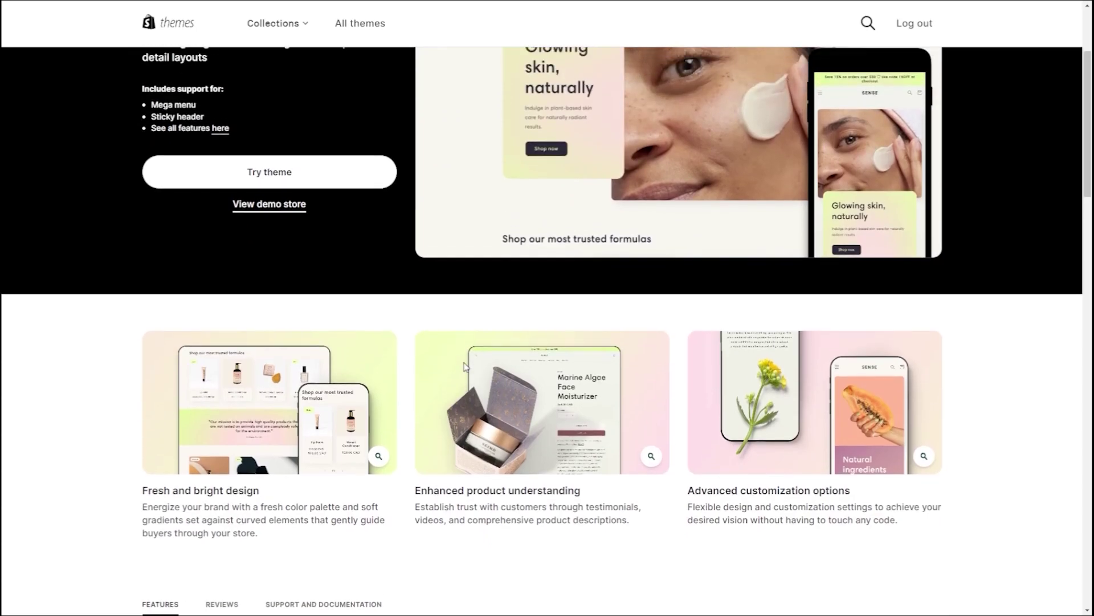
{"action": "scroll", "coordinate": [467, 366], "scroll_direction": "up", "scroll_amount": 2}
{"action": "mouse_move", "coordinate": [642, 100]}
{"action": "mouse_move", "coordinate": [78, 150]}
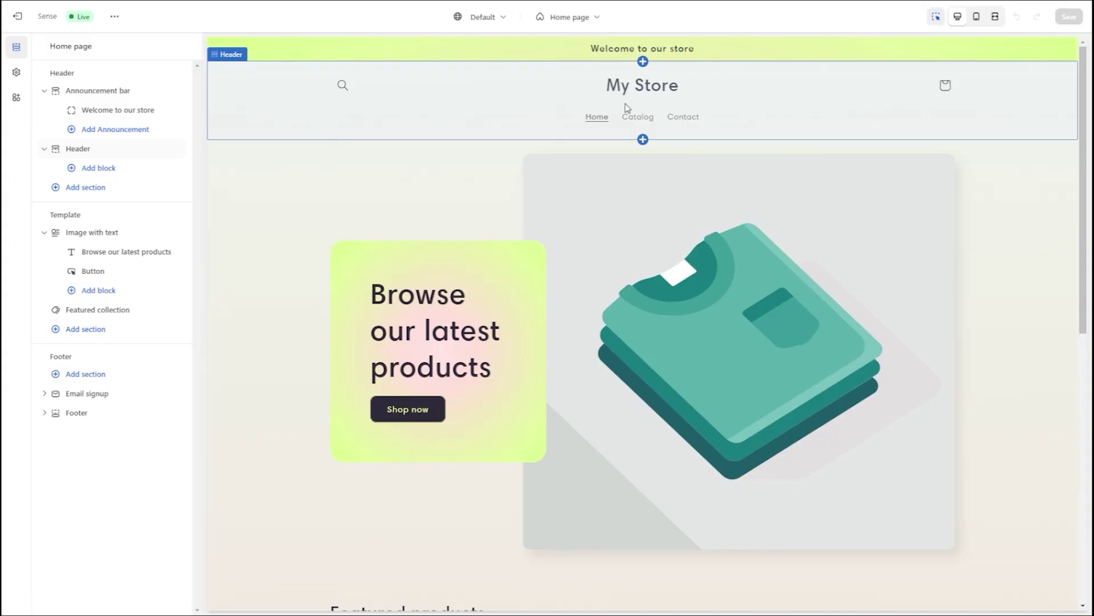
Reorder the home page sections: Header above Announcement bar, then Announcement bar back on top.
{"action": "left_click", "coordinate": [642, 139]}
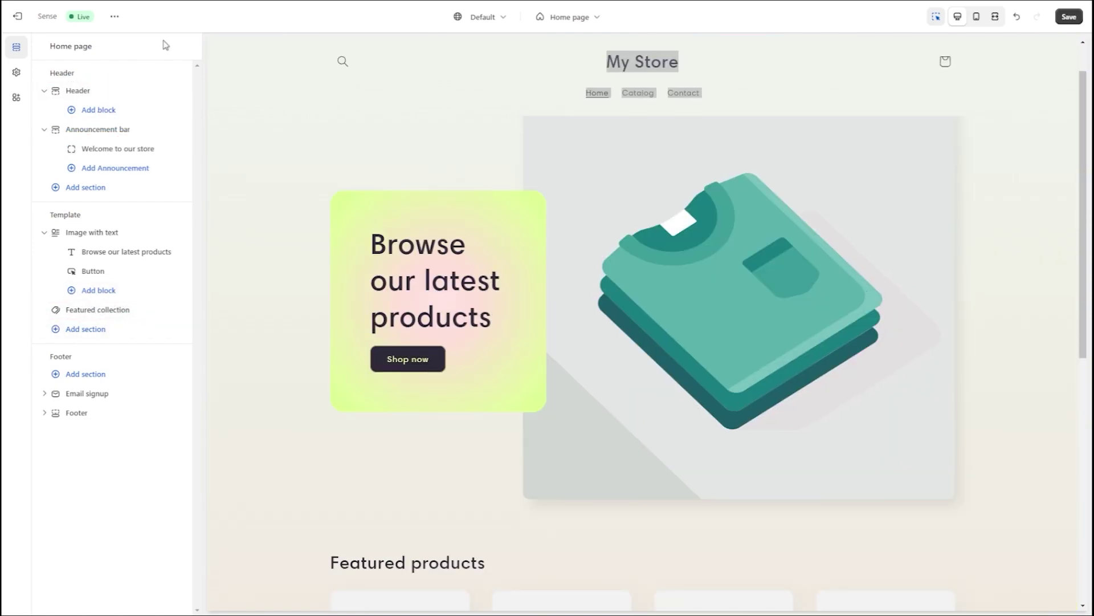
{"action": "left_click_drag", "start_coordinate": [177, 89], "coordinate": [184, 103]}
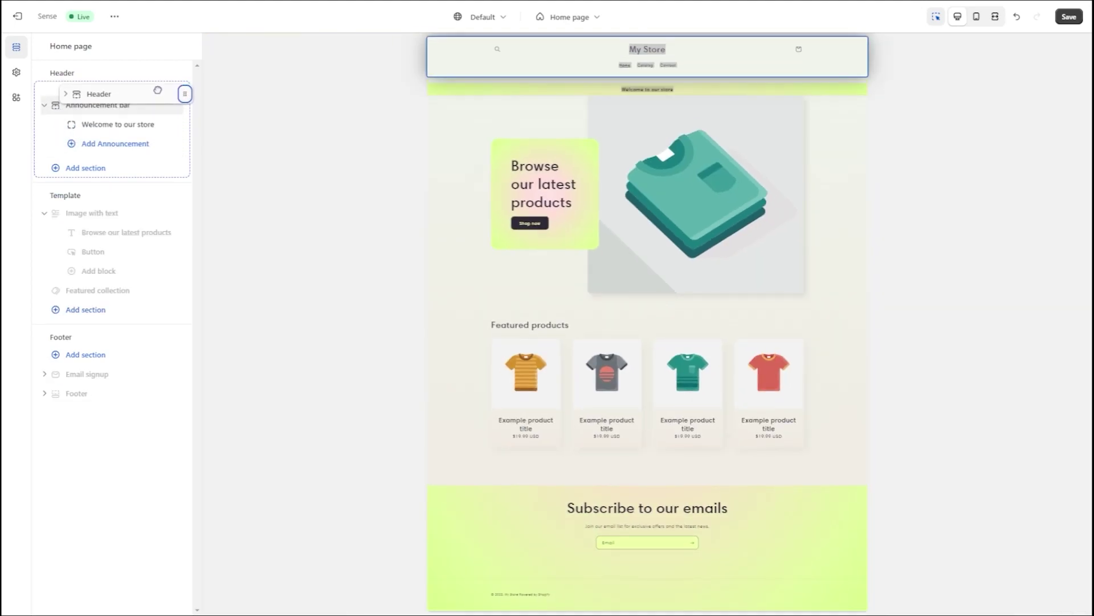
{"action": "mouse_move", "coordinate": [185, 103]}
{"action": "left_mouse_down"}
{"action": "mouse_move", "coordinate": [186, 116]}
{"action": "mouse_move", "coordinate": [184, 86]}
{"action": "left_mouse_up"}
{"action": "mouse_move", "coordinate": [111, 91]}
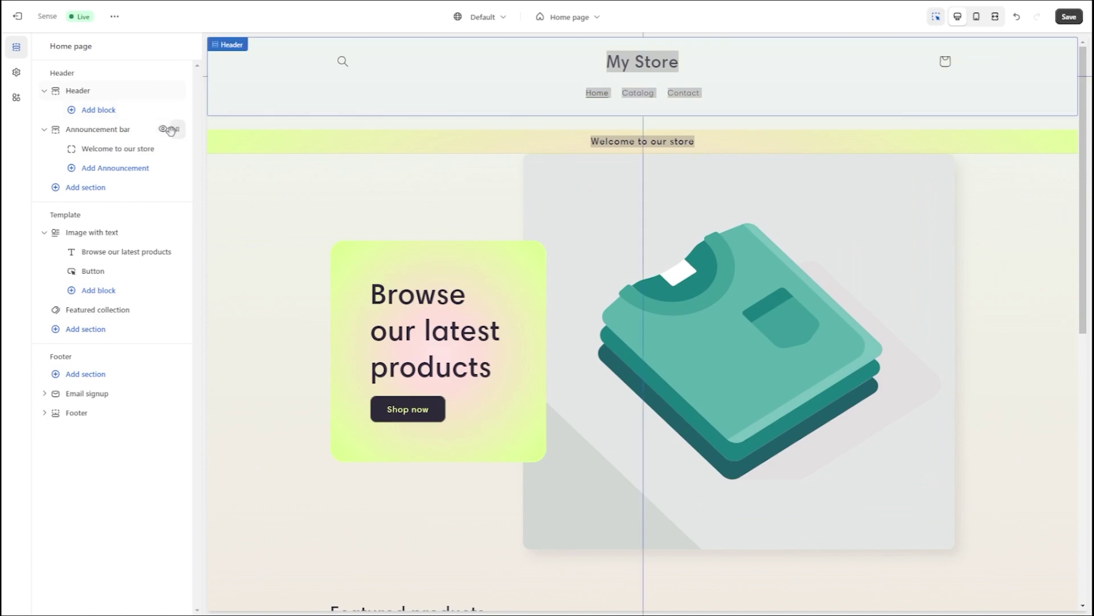
{"action": "left_click_drag", "start_coordinate": [178, 130], "coordinate": [158, 81]}
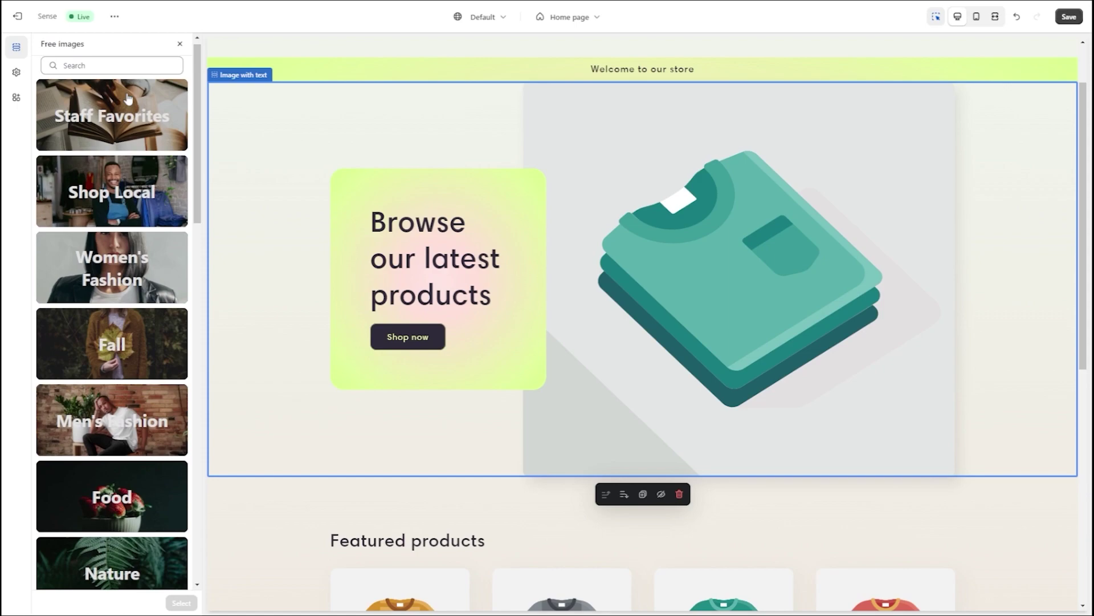
{"action": "scroll", "coordinate": [128, 99], "scroll_direction": "down", "scroll_amount": 3}
{"action": "scroll", "coordinate": [129, 100], "scroll_direction": "down", "scroll_amount": 3}
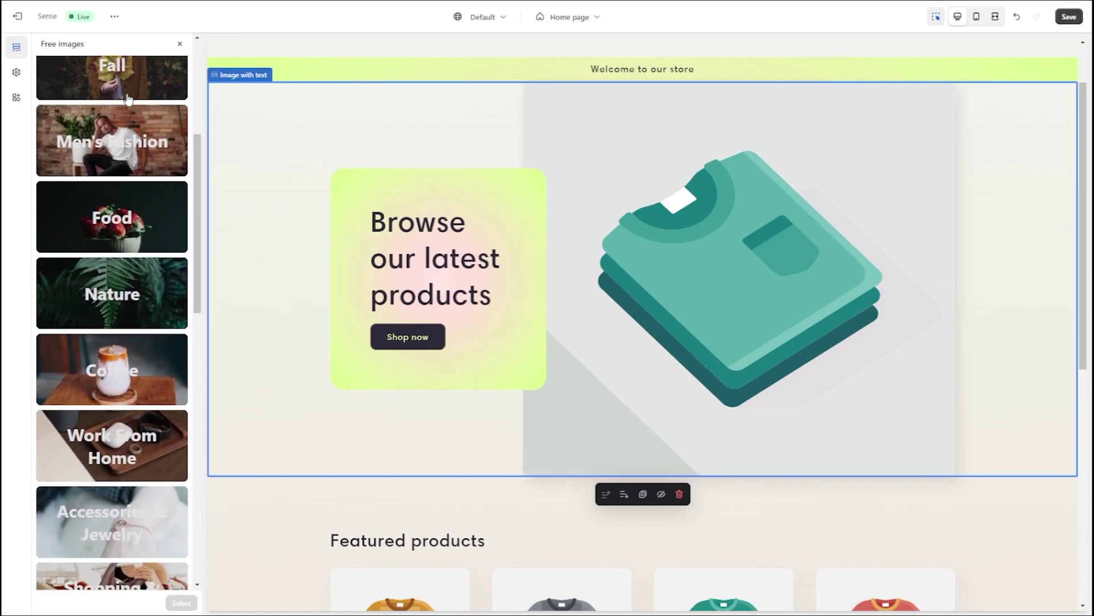
{"action": "scroll", "coordinate": [129, 100], "scroll_direction": "down", "scroll_amount": 2}
{"action": "scroll", "coordinate": [129, 99], "scroll_direction": "down", "scroll_amount": 2}
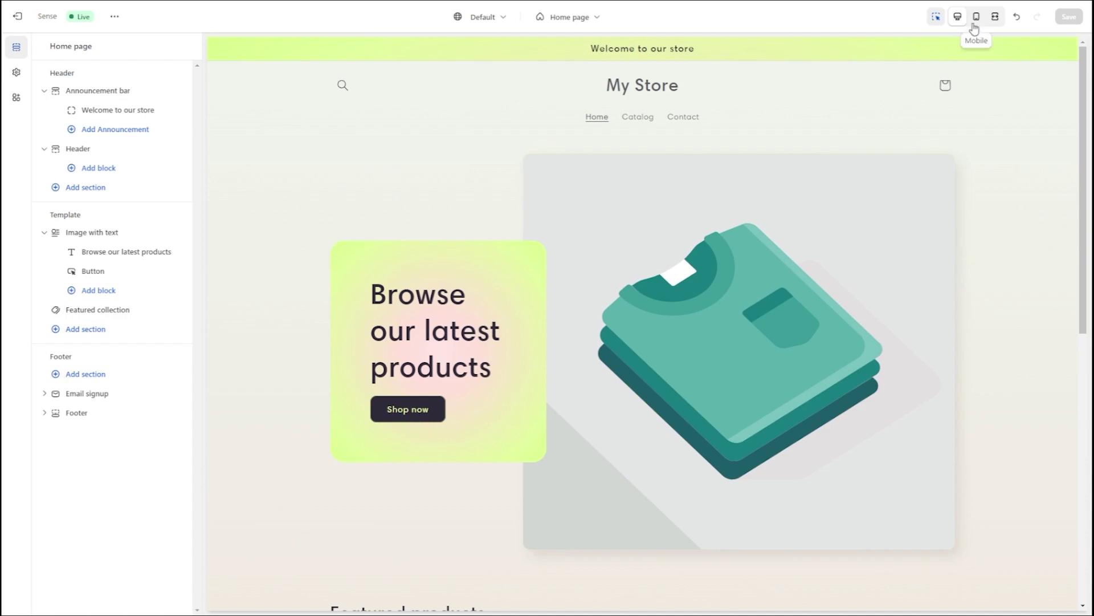
Switch the Sense home page preview between mobile and desktop layouts.
{"action": "left_click", "coordinate": [977, 18]}
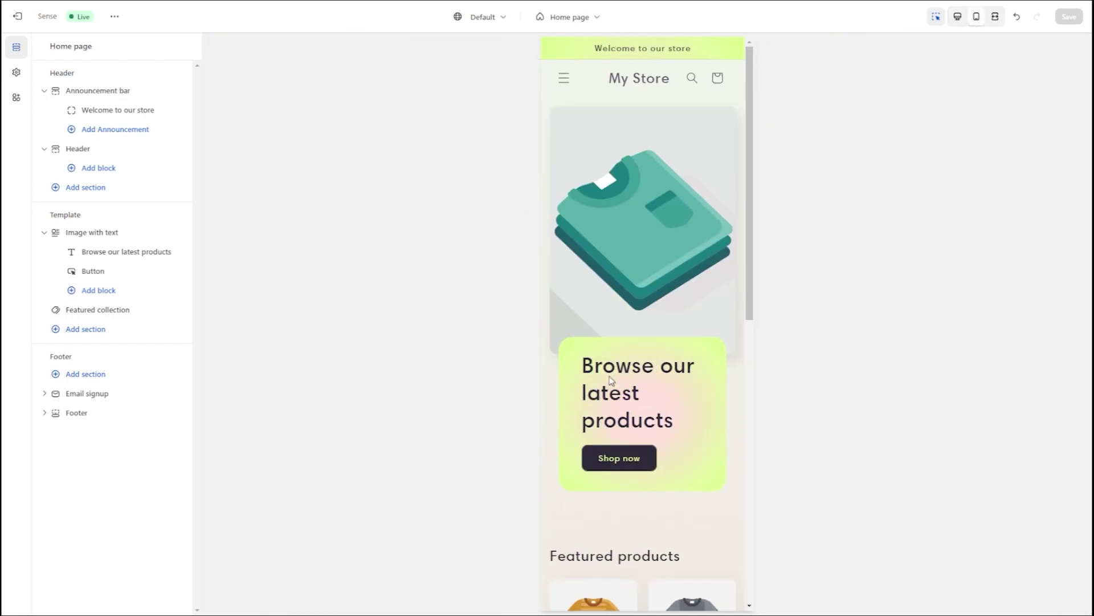
{"action": "scroll", "coordinate": [612, 381], "scroll_direction": "down", "scroll_amount": 5}
{"action": "scroll", "coordinate": [611, 380], "scroll_direction": "down", "scroll_amount": 5}
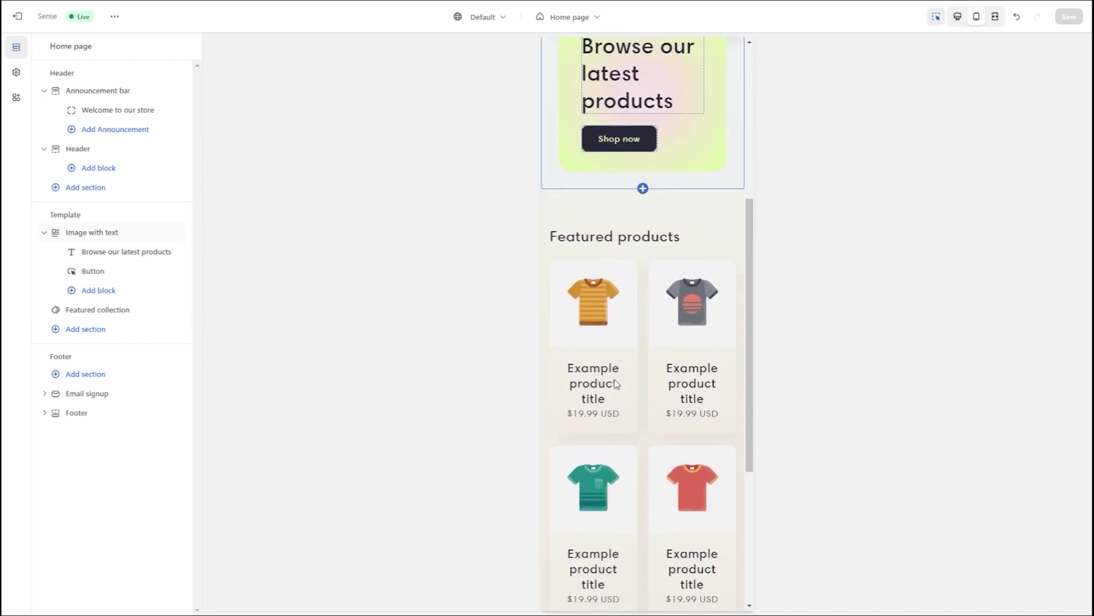
{"action": "scroll", "coordinate": [616, 385], "scroll_direction": "down", "scroll_amount": 2}
{"action": "scroll", "coordinate": [650, 402], "scroll_direction": "up", "scroll_amount": 3}
{"action": "scroll", "coordinate": [667, 411], "scroll_direction": "up", "scroll_amount": 3}
{"action": "scroll", "coordinate": [680, 421], "scroll_direction": "up", "scroll_amount": 3}
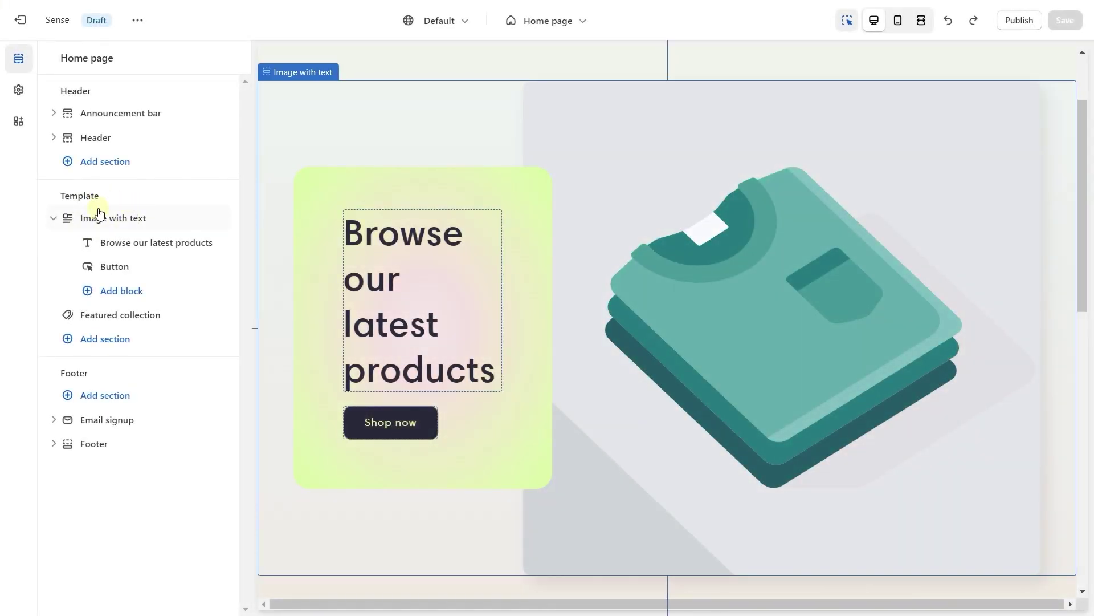
Set the Image with text banner picture to the tshirts photo and save the theme.
{"action": "left_click", "coordinate": [120, 218]}
{"action": "left_click", "coordinate": [139, 135]}
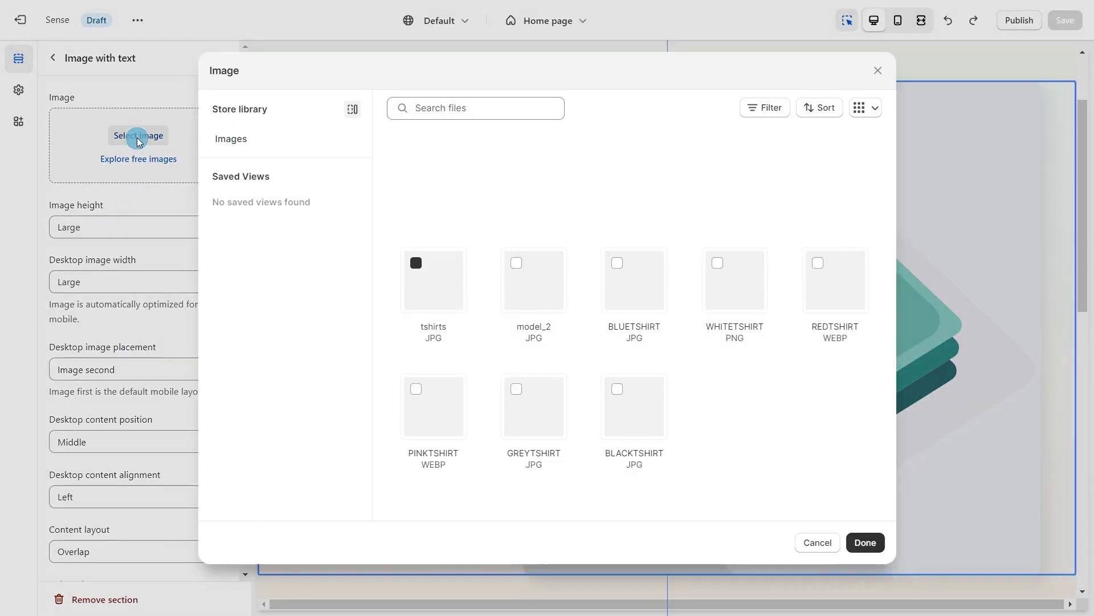
{"action": "left_click", "coordinate": [415, 267]}
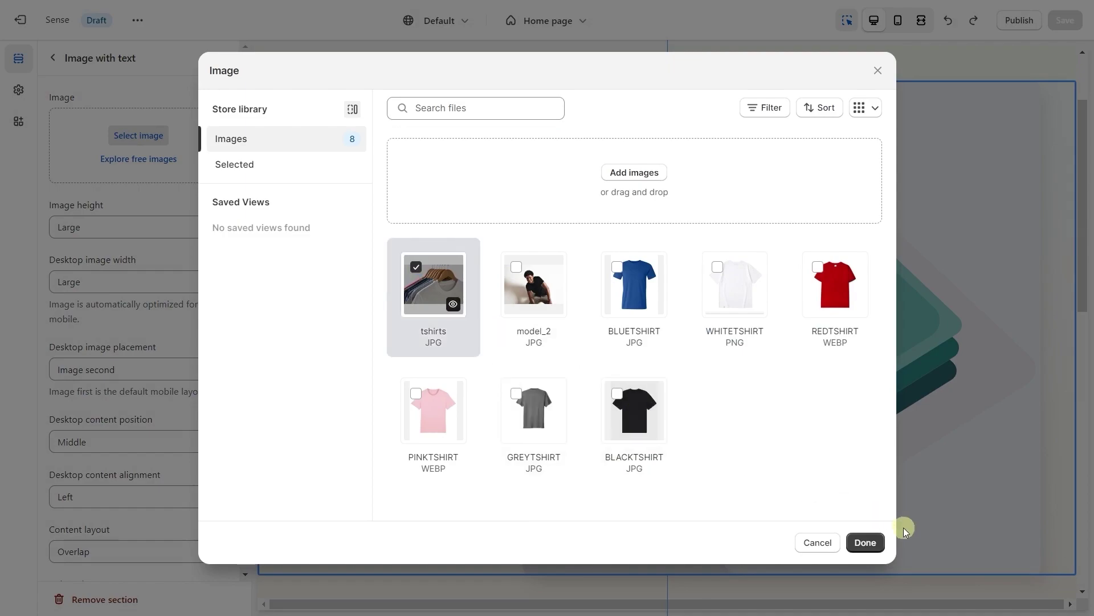
{"action": "left_click", "coordinate": [865, 543]}
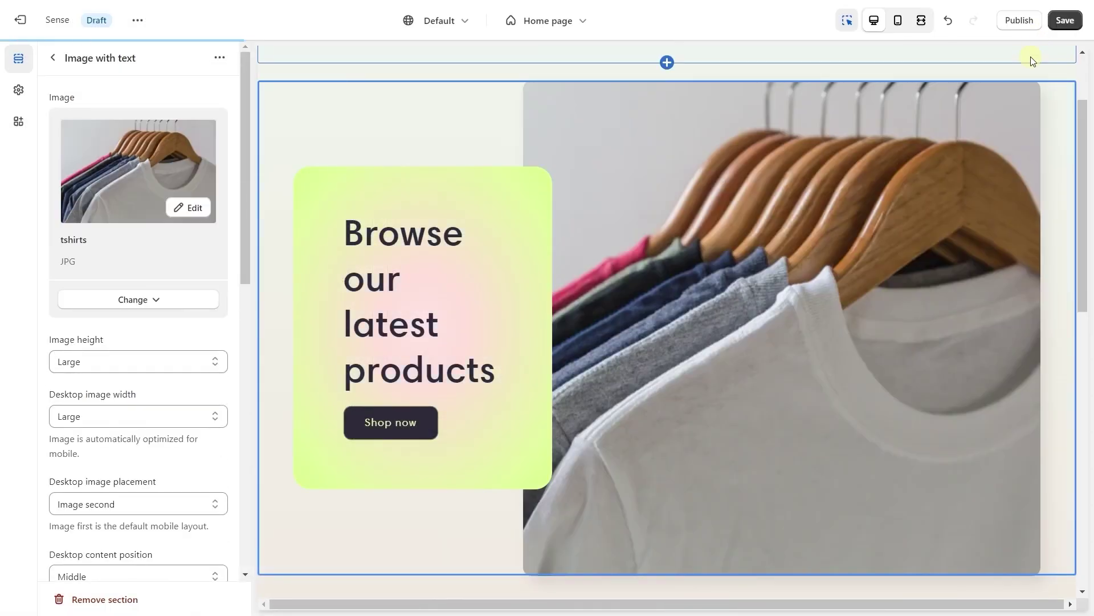
{"action": "left_click", "coordinate": [1064, 23]}
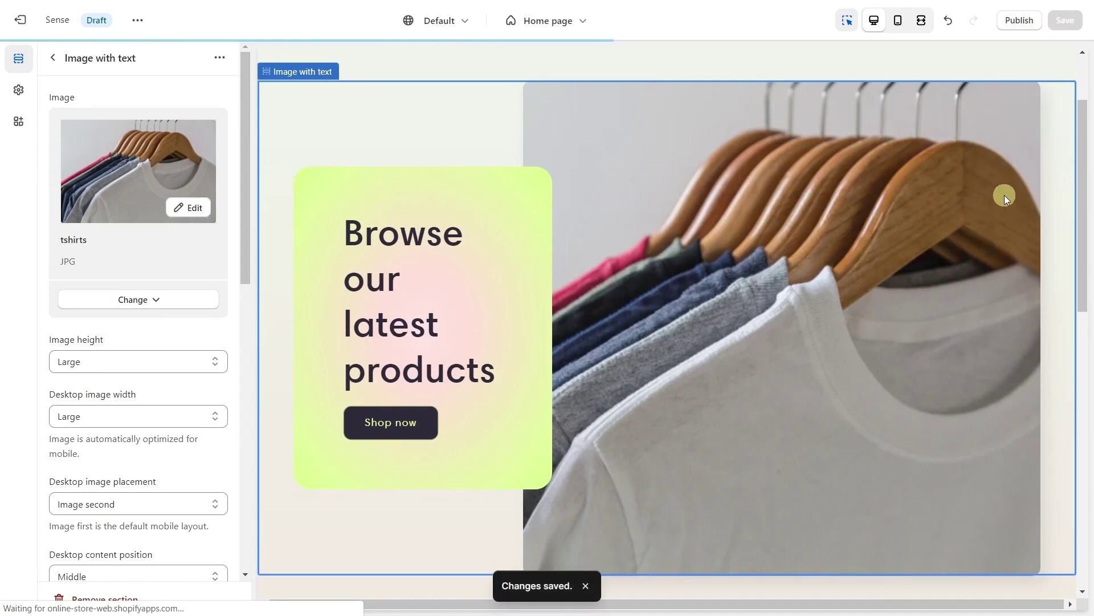
{"action": "scroll", "coordinate": [1005, 195], "scroll_direction": "down", "scroll_amount": 3}
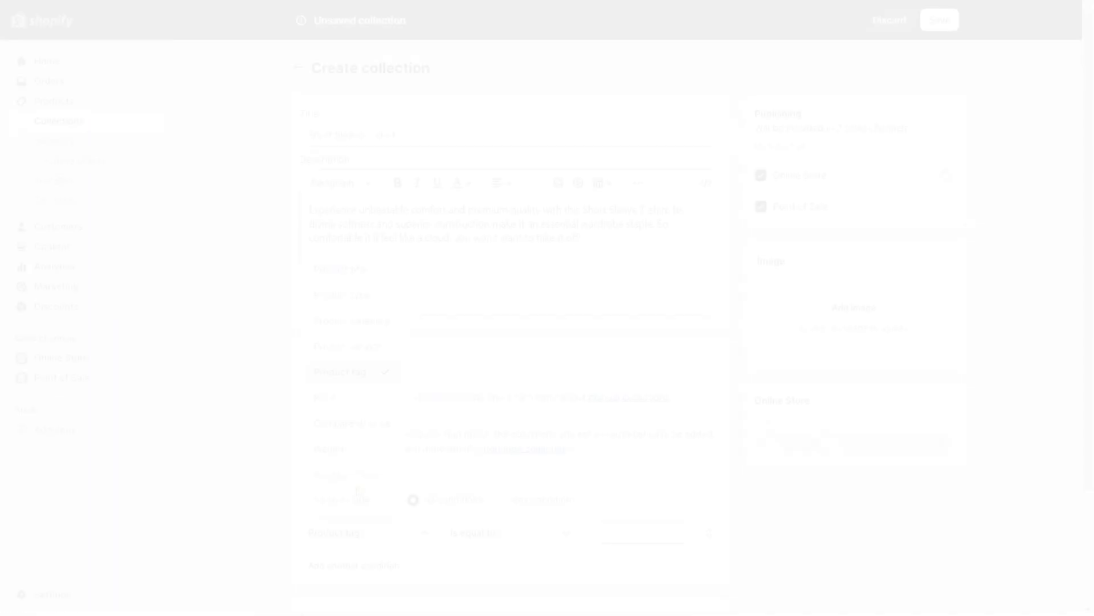
Set the inventory stock condition value to 1 and upload model 2 as the collection image.
{"action": "left_click", "coordinate": [631, 533]}
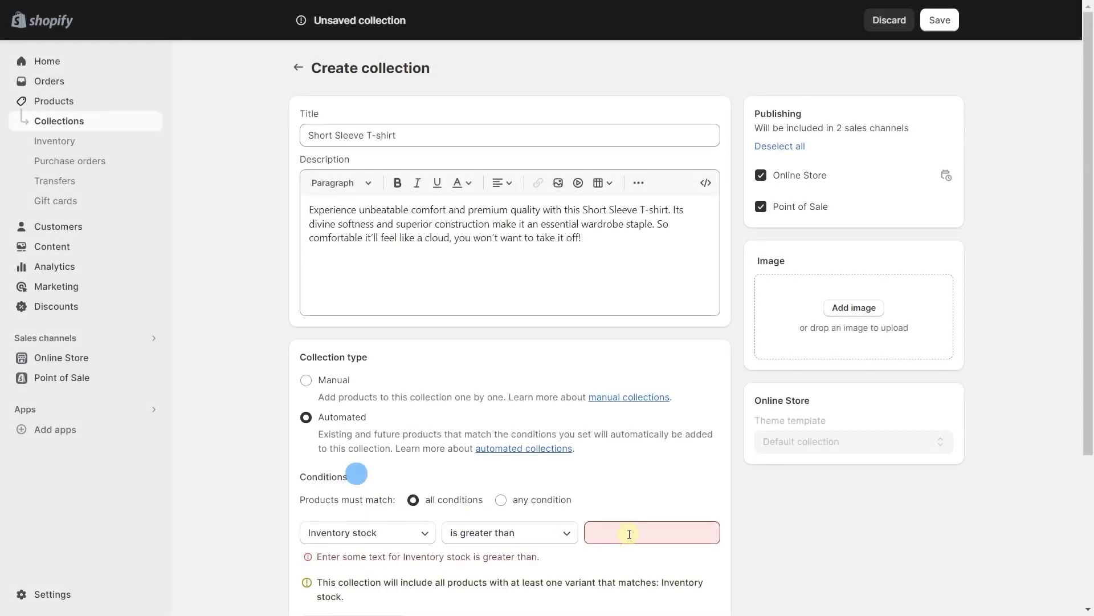
{"action": "type", "text": "1"}
{"action": "left_click", "coordinate": [854, 308]}
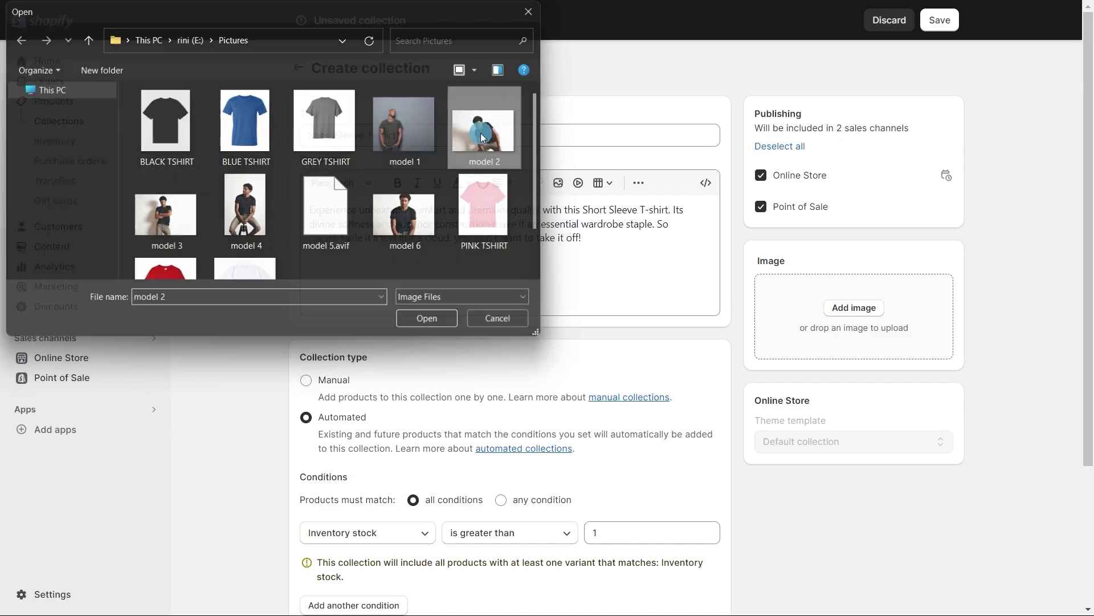
{"action": "double_click", "coordinate": [481, 132]}
Insert one of the uploaded photos into the collection description.
{"action": "left_click", "coordinate": [560, 184]}
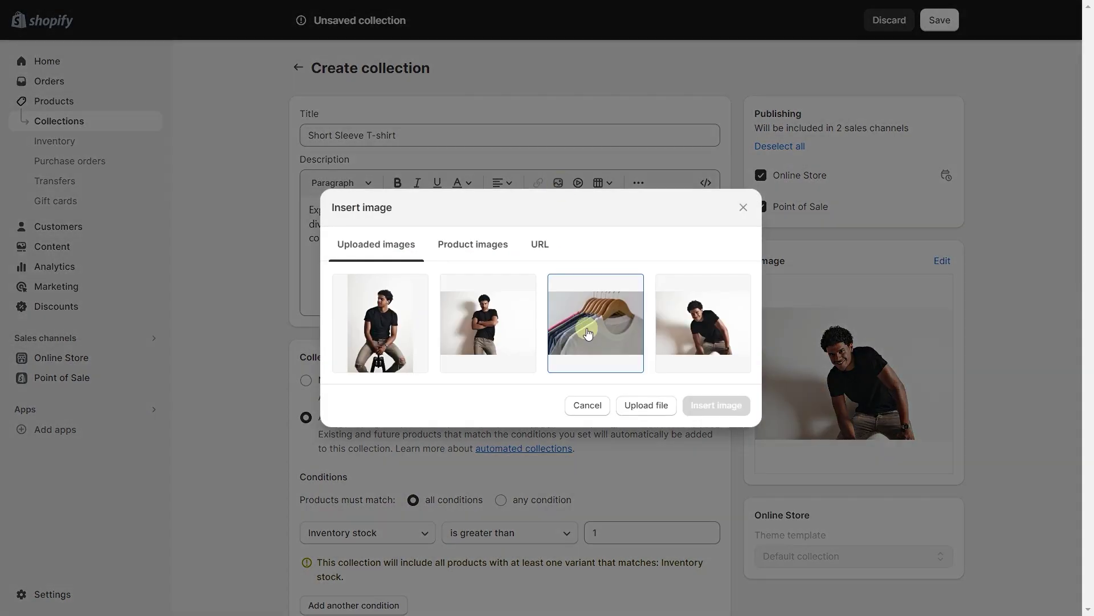
{"action": "left_click", "coordinate": [488, 316]}
{"action": "left_click", "coordinate": [719, 482]}
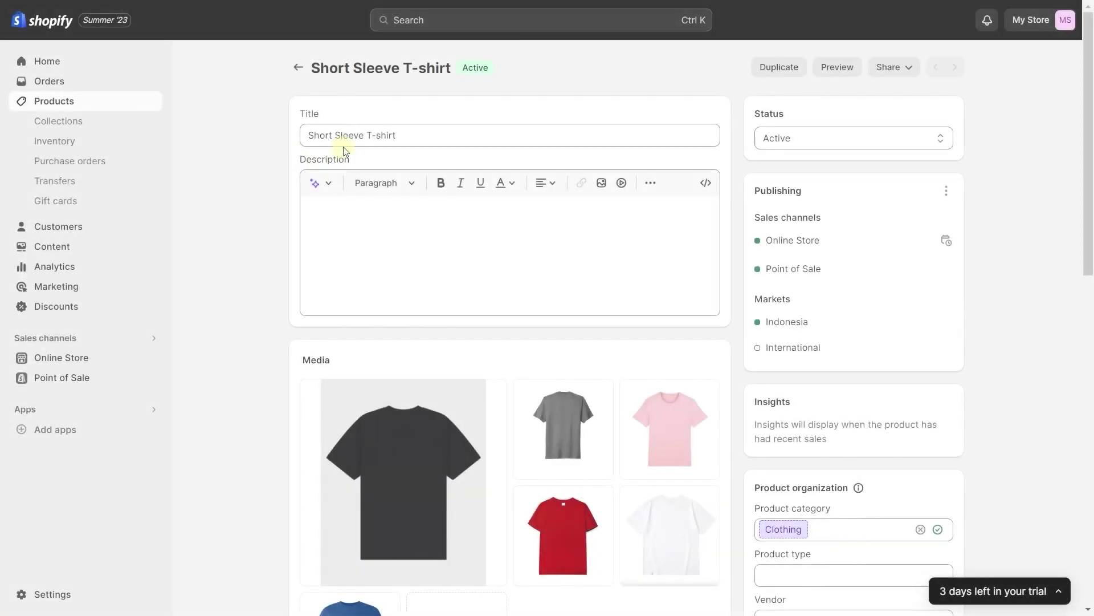
Generate a Persuasive-tone AI description about premium quality and comfort, and keep it.
{"action": "left_click", "coordinate": [322, 181]}
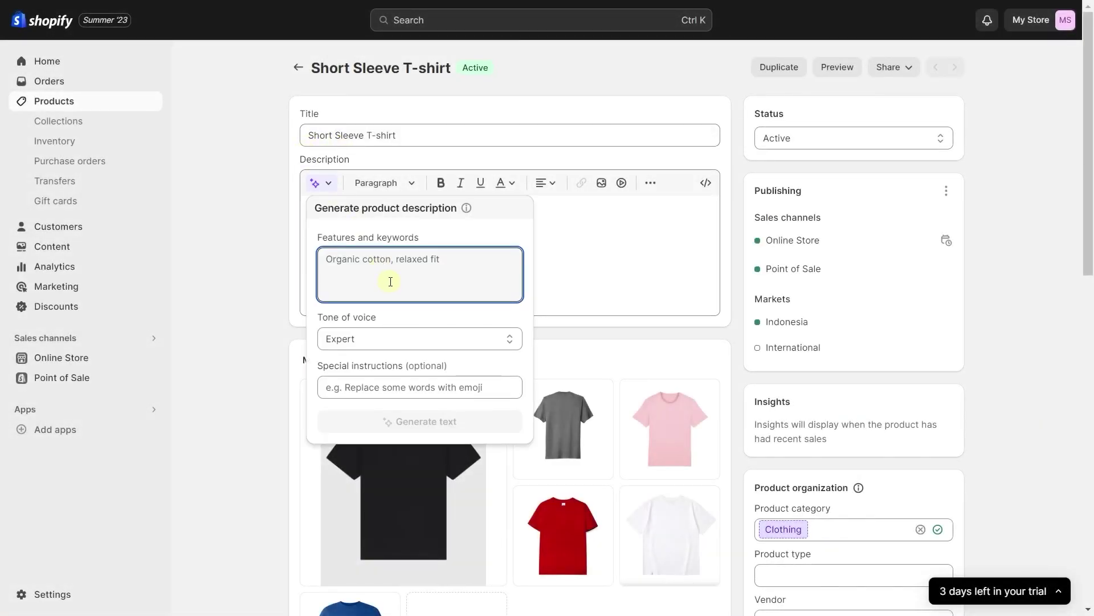
{"action": "type", "text": "premium quality, comfortable"}
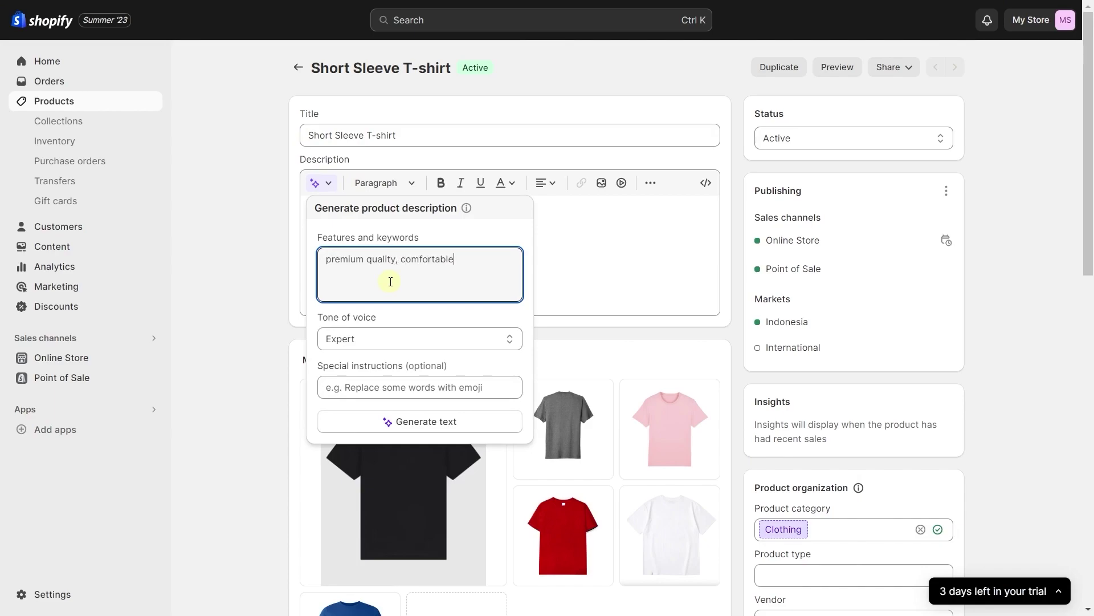
{"action": "left_click", "coordinate": [407, 339]}
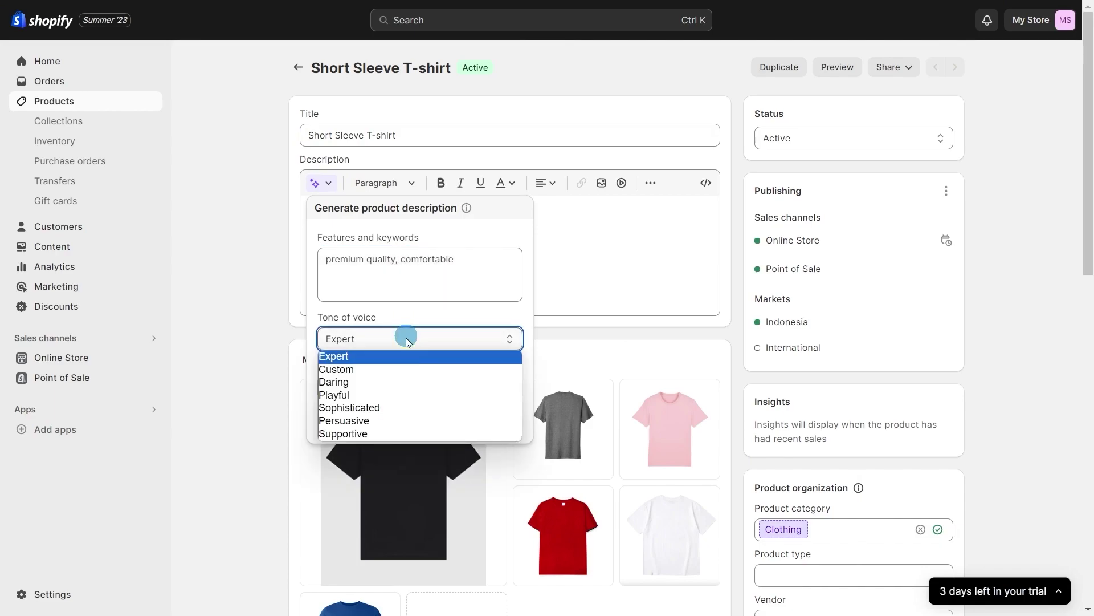
{"action": "left_click", "coordinate": [405, 420]}
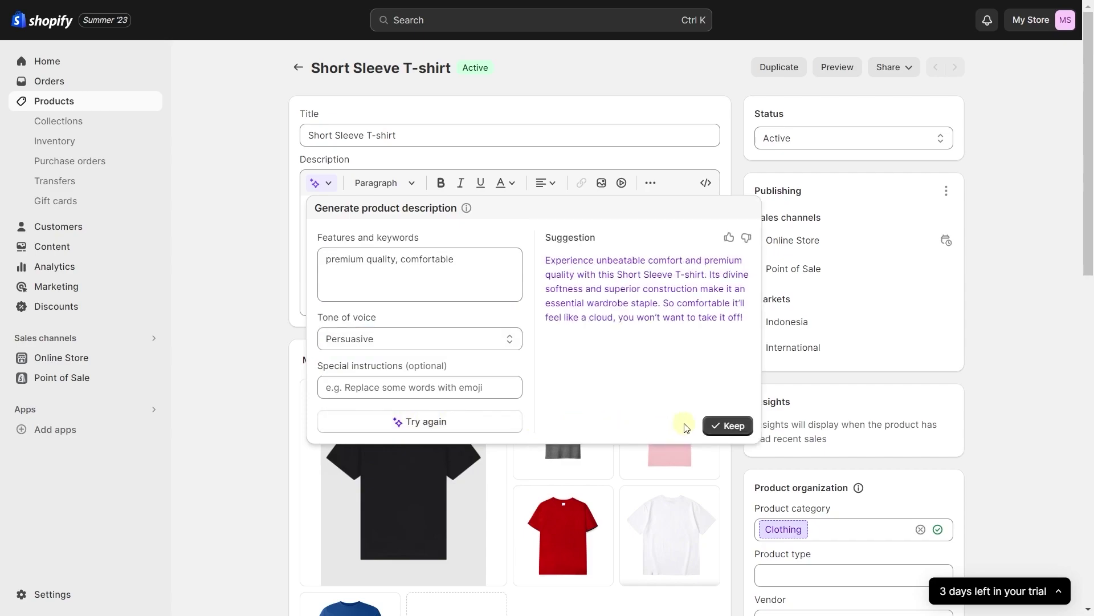
{"action": "left_click", "coordinate": [721, 425]}
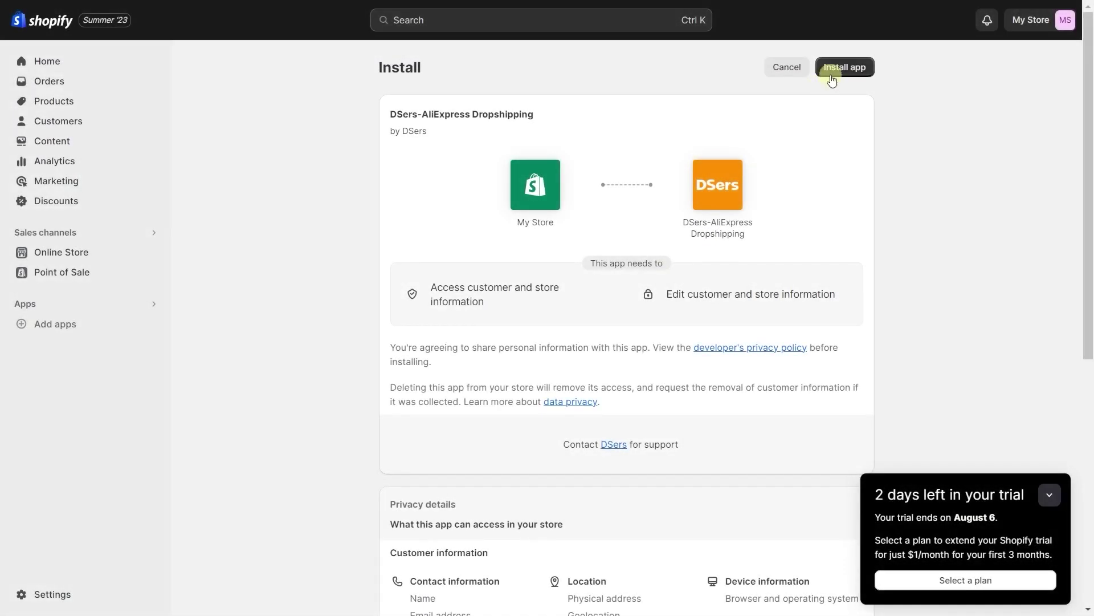
Install DSers and start linking AliExpress, filling in the saved sign-in email.
{"action": "left_click", "coordinate": [847, 67]}
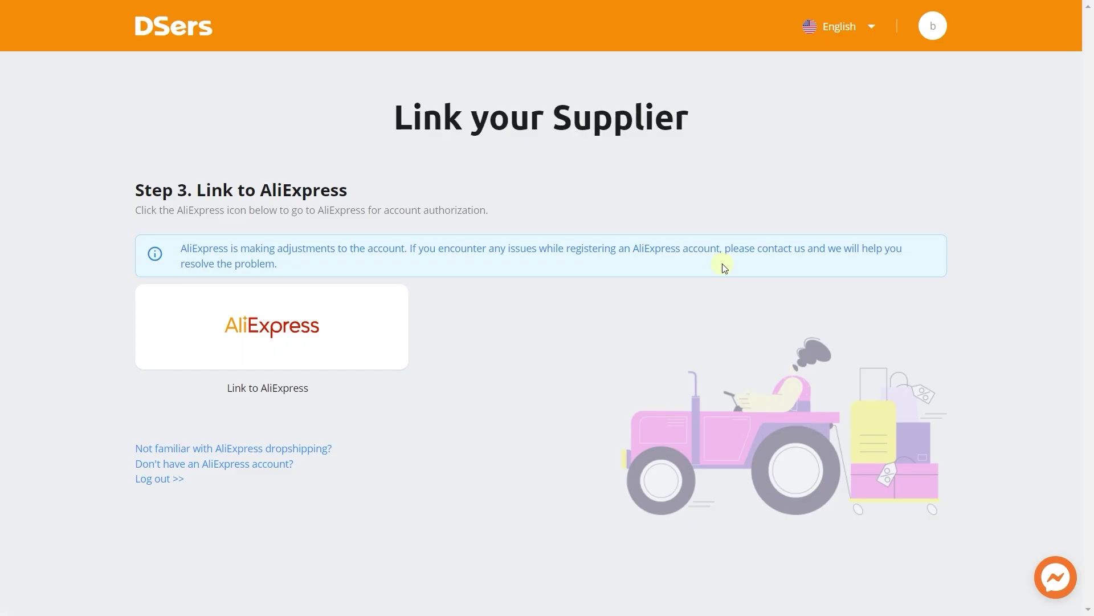
{"action": "left_click", "coordinate": [251, 368]}
{"action": "left_click", "coordinate": [456, 130]}
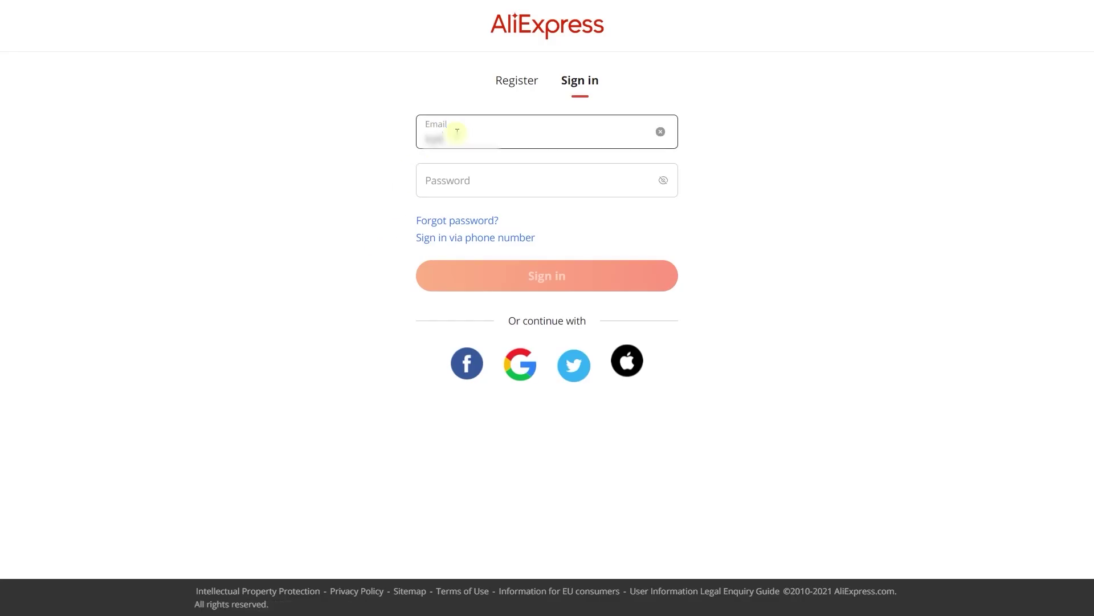
{"action": "left_click", "coordinate": [474, 163]}
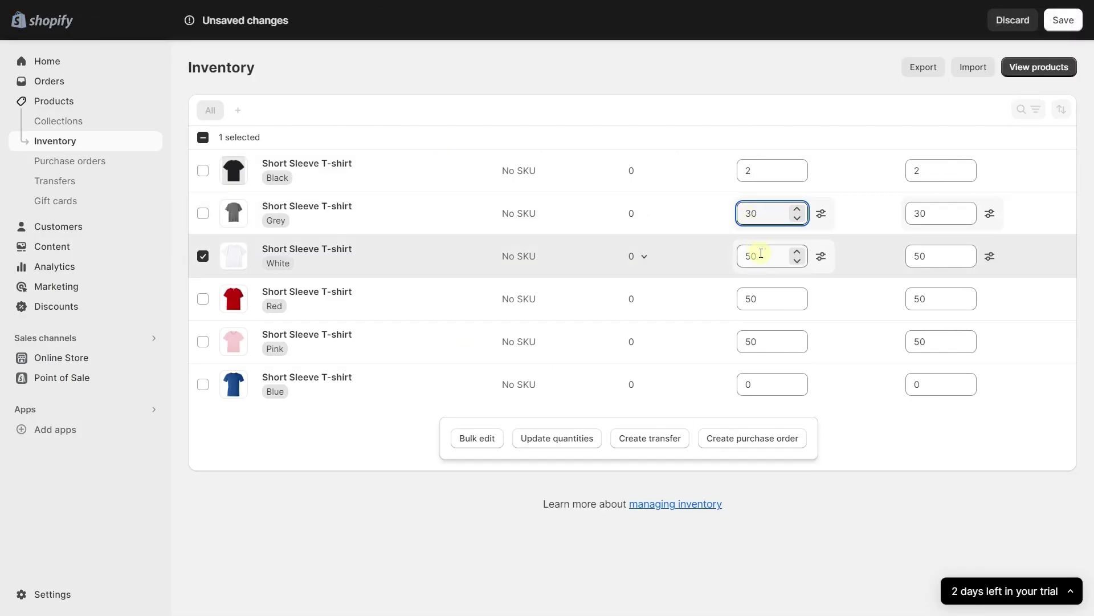
Set the White variant's quantity to 15 and lower Red's from 48 to 47.
{"action": "double_click", "coordinate": [761, 255]}
{"action": "type", "text": "15"}
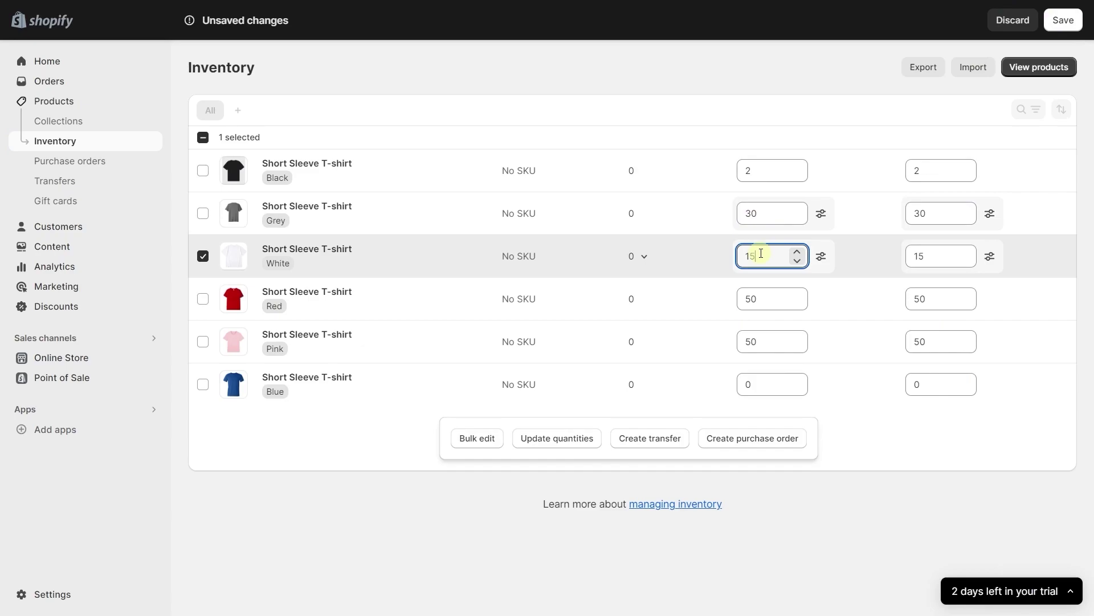
{"action": "left_click", "coordinate": [796, 305]}
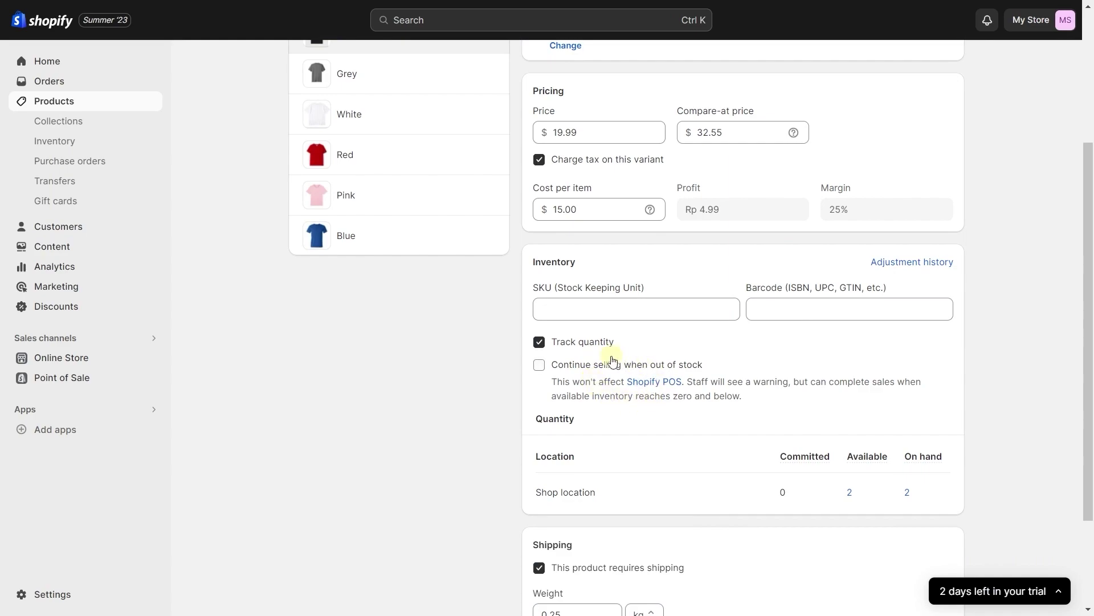
Enable 'Continue selling when out of stock' for this T-shirt variant.
{"action": "left_click", "coordinate": [541, 366]}
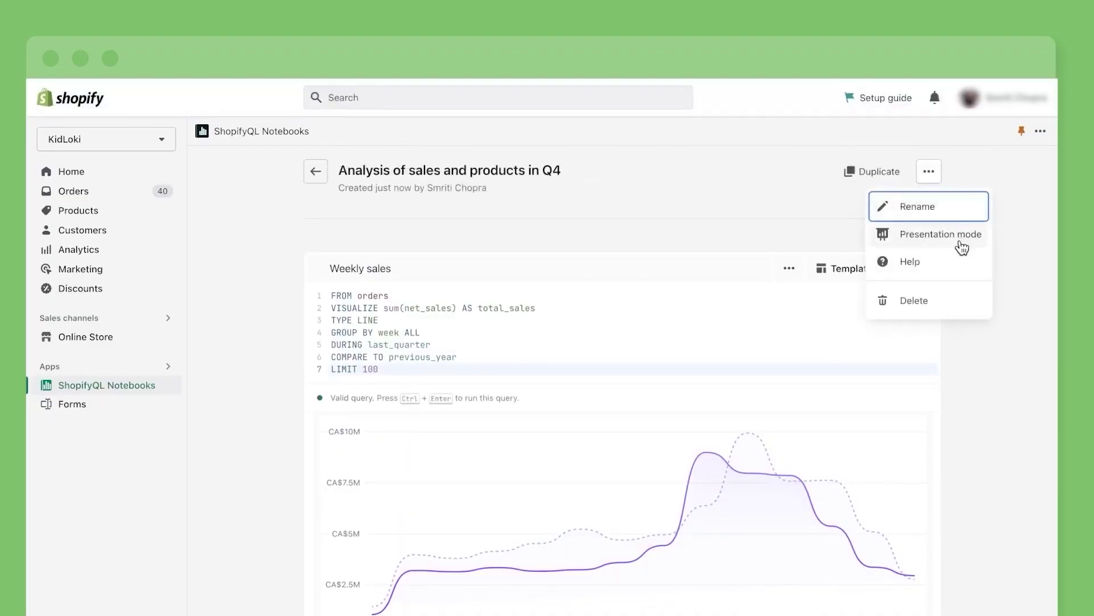
Open the 'Analysis of sales and products in Q4' notebook in presentation mode.
{"action": "left_click", "coordinate": [941, 234]}
{"action": "scroll", "coordinate": [547, 343], "scroll_direction": "down", "scroll_amount": 5}
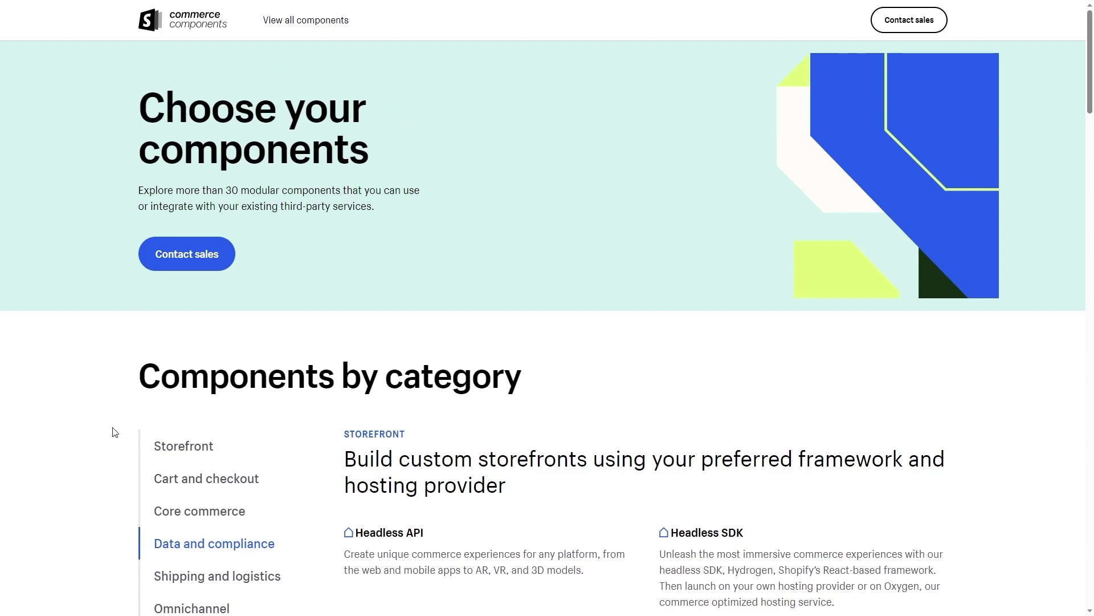
Show the Storefront category in the Components by category sidebar.
{"action": "left_click", "coordinate": [183, 446]}
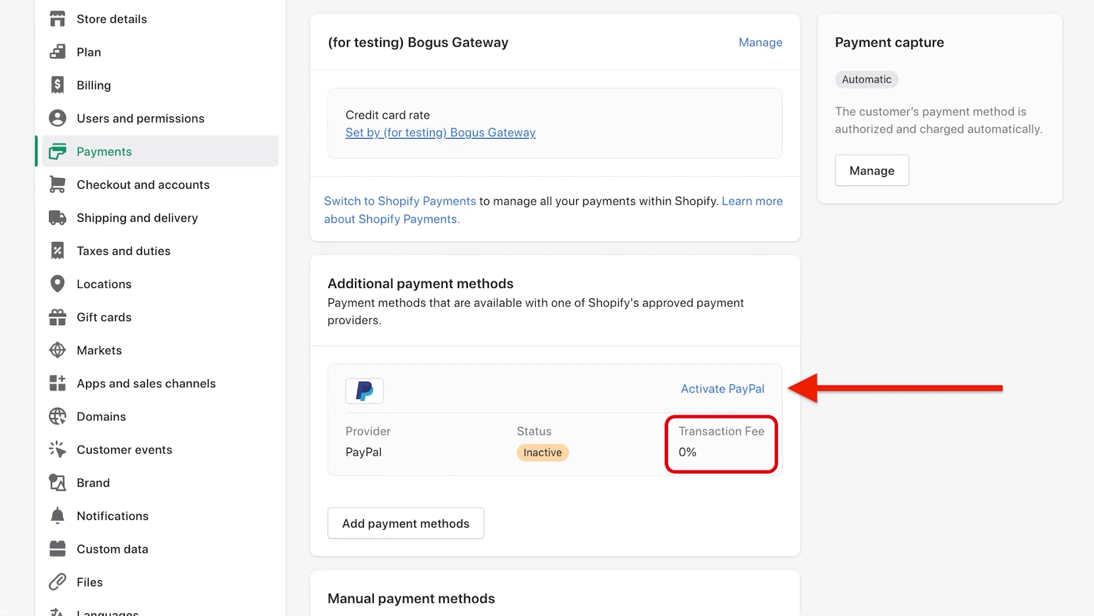
{"action": "left_click", "coordinate": [445, 356]}
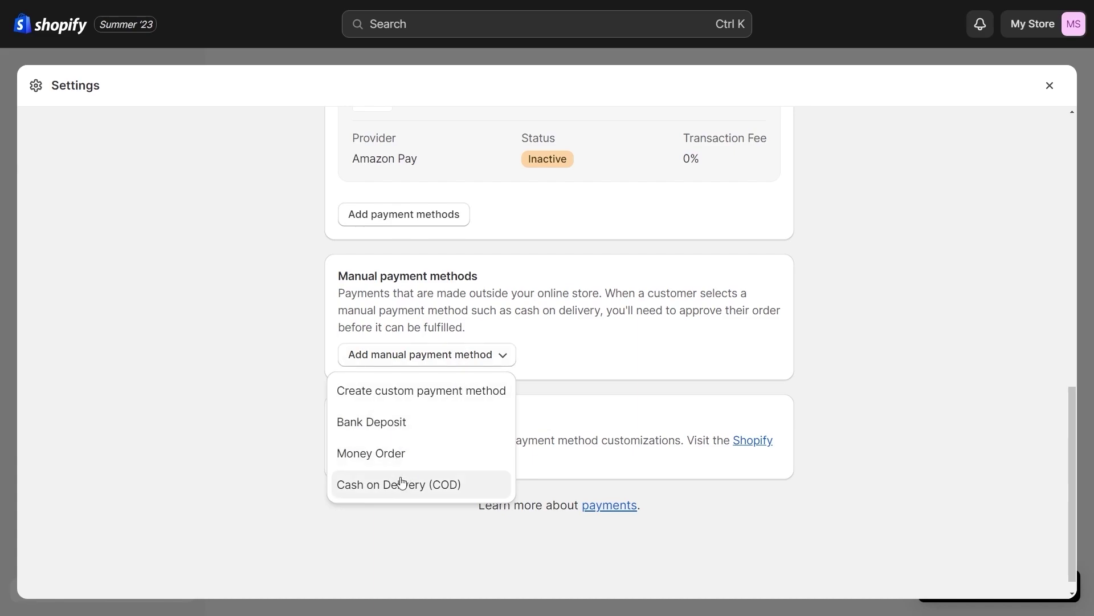
{"action": "left_click", "coordinate": [515, 350]}
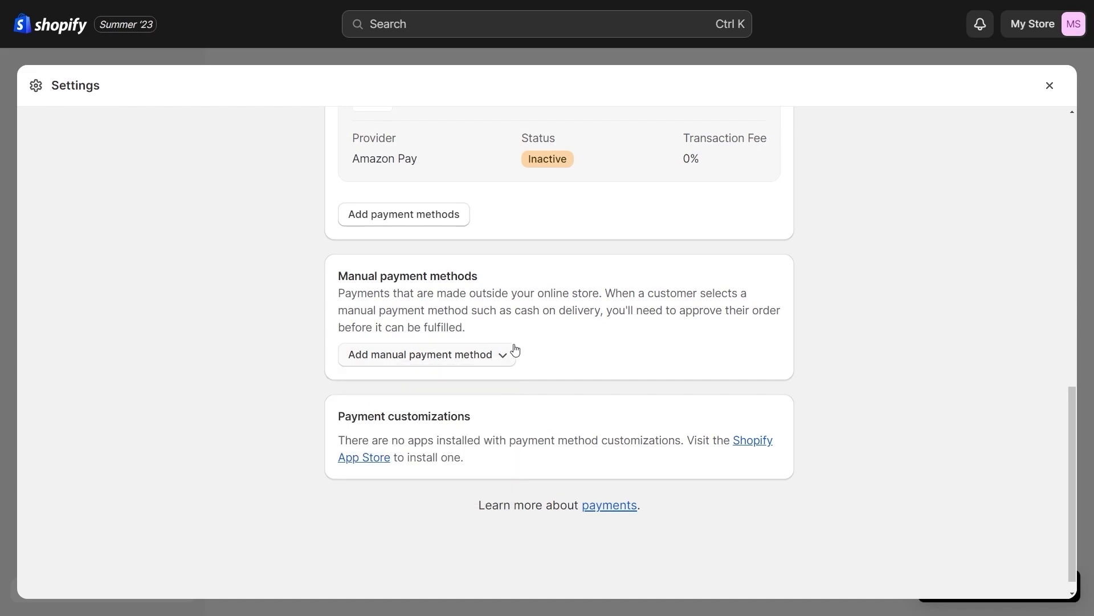
{"action": "scroll", "coordinate": [627, 290], "scroll_direction": "up", "scroll_amount": 5}
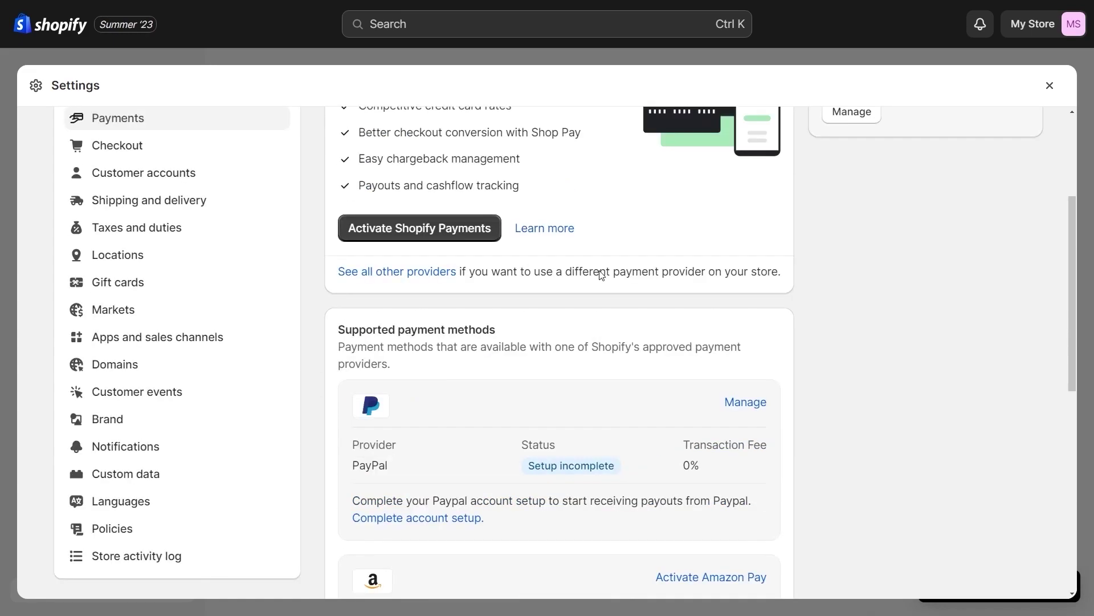